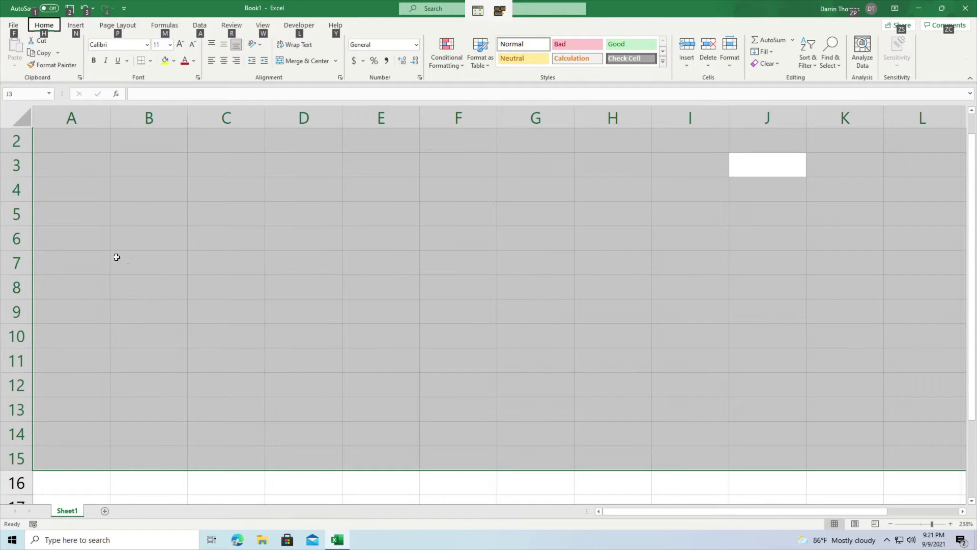
Step: Enter Monday in cell B1 of the empty sheet
double_click(128, 211)
key(Escape)
key(ctrl+Home)
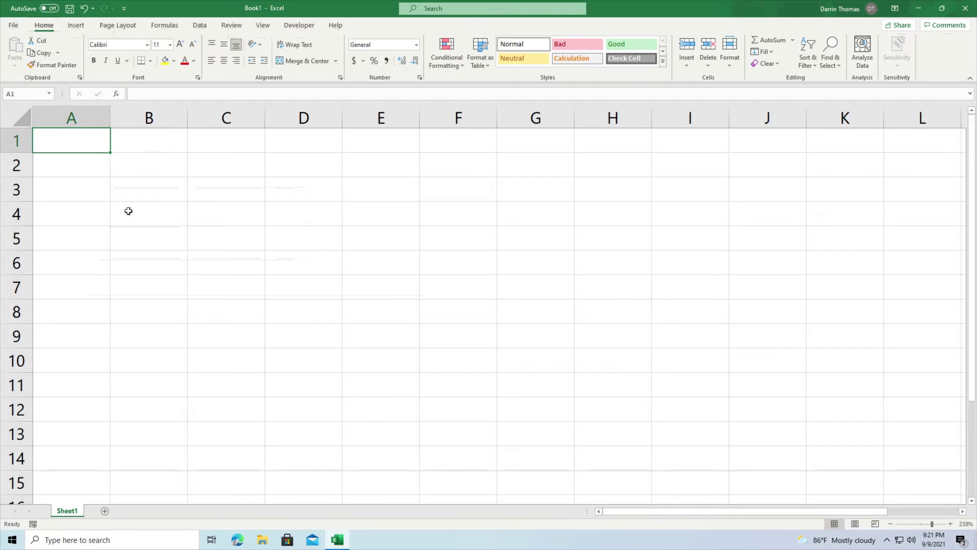
key(Right)
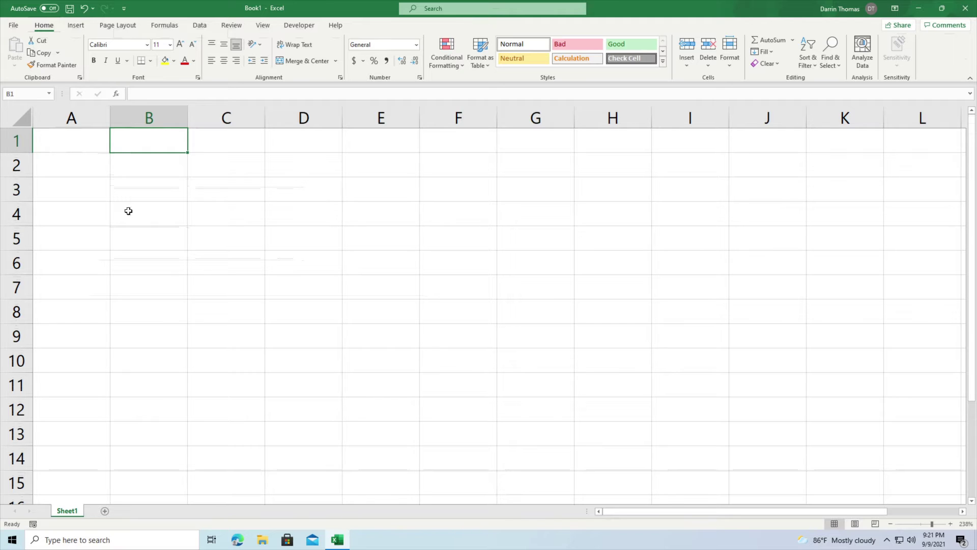
text(Monday)
key(Return)
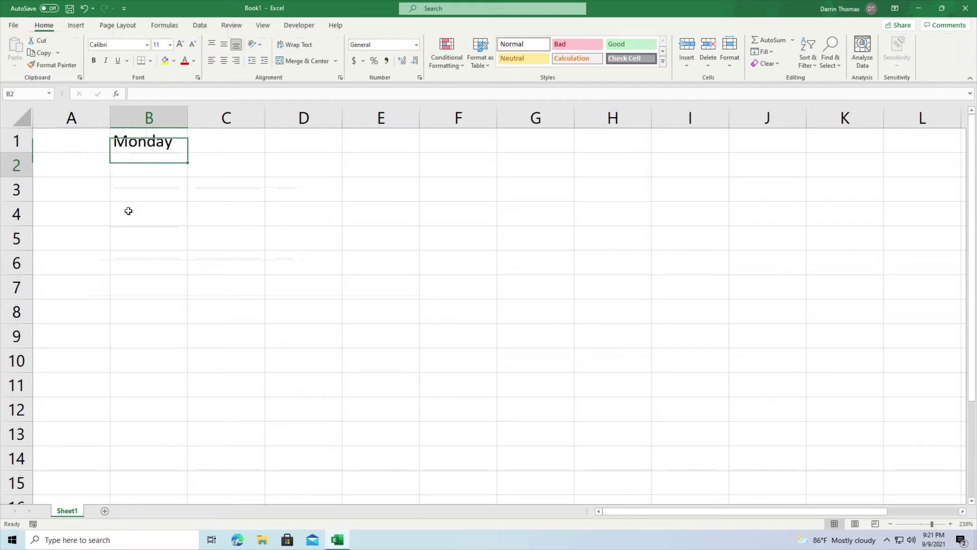
Step: Autofill the weekday series from B1 down to B7 and across to E1
click(171, 143)
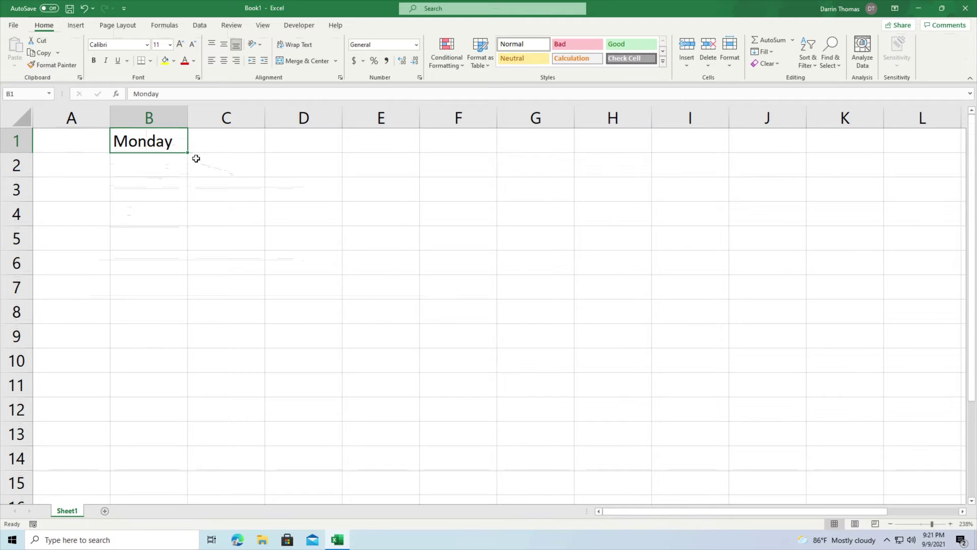
drag(187, 154, 175, 295)
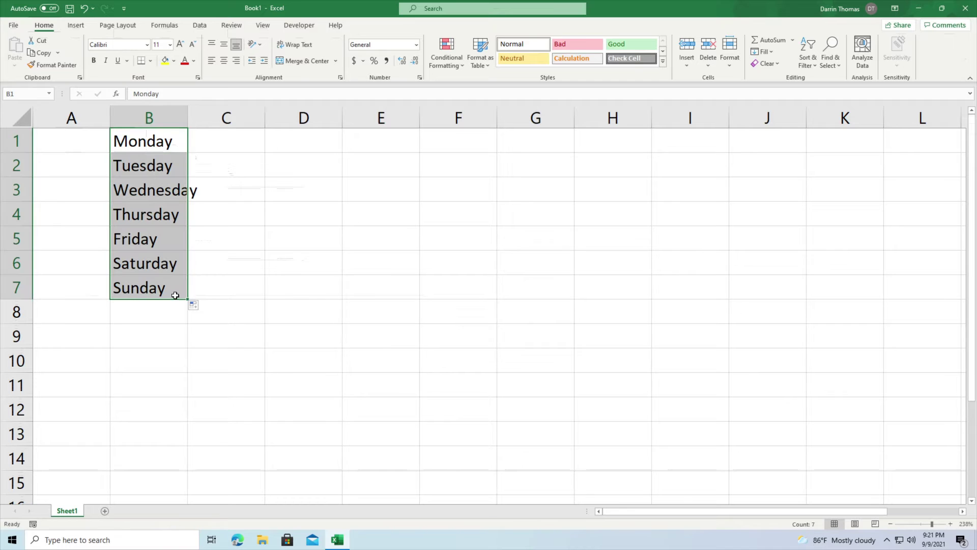
click(171, 146)
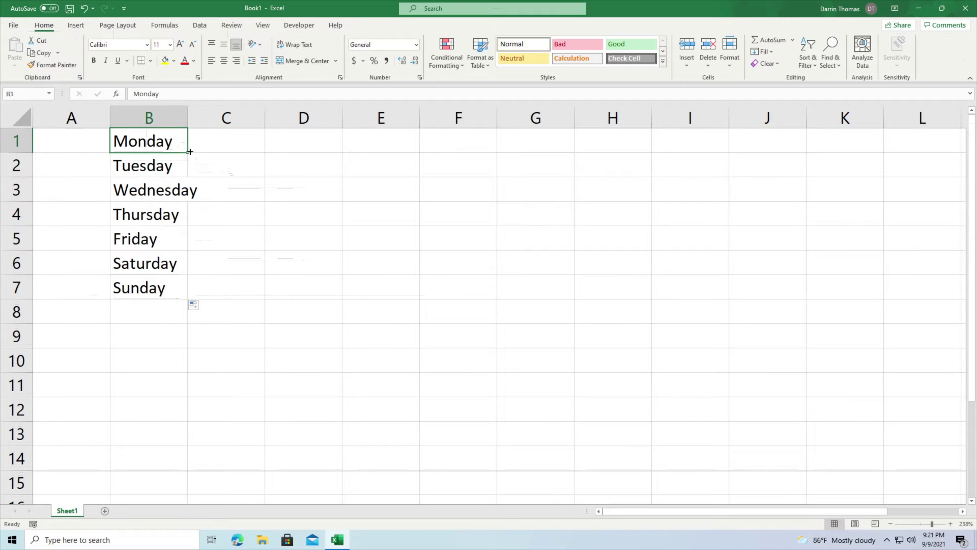
drag(188, 154, 439, 135)
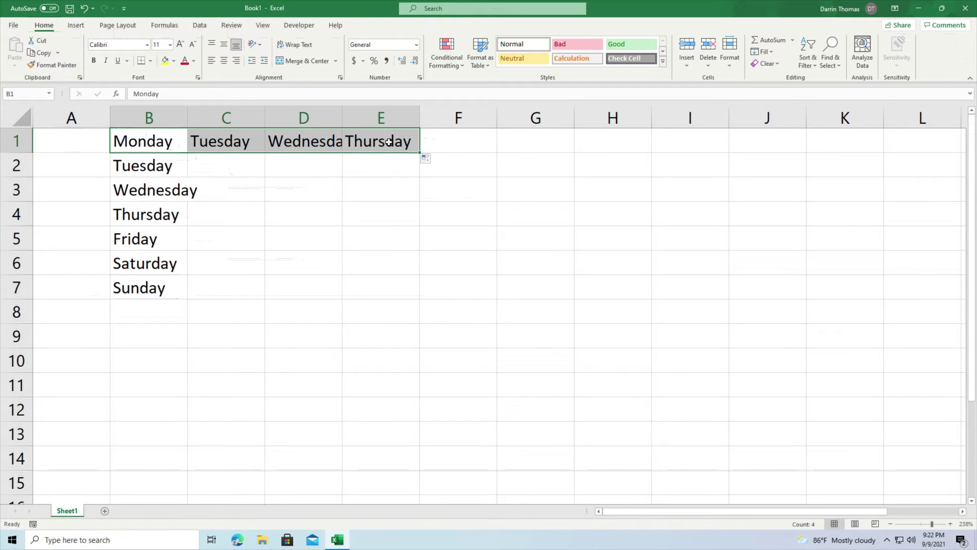
Step: Enter April in cell D4
click(293, 224)
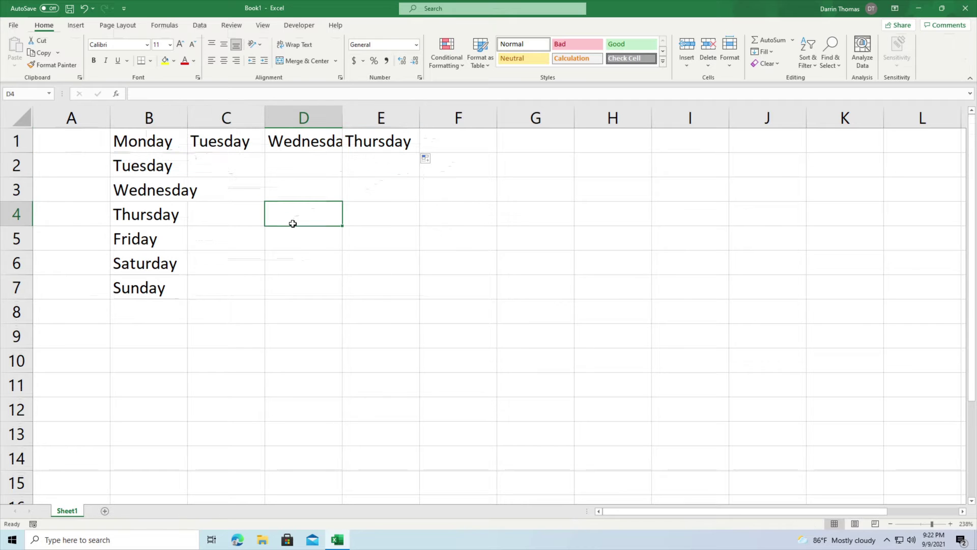
text(April)
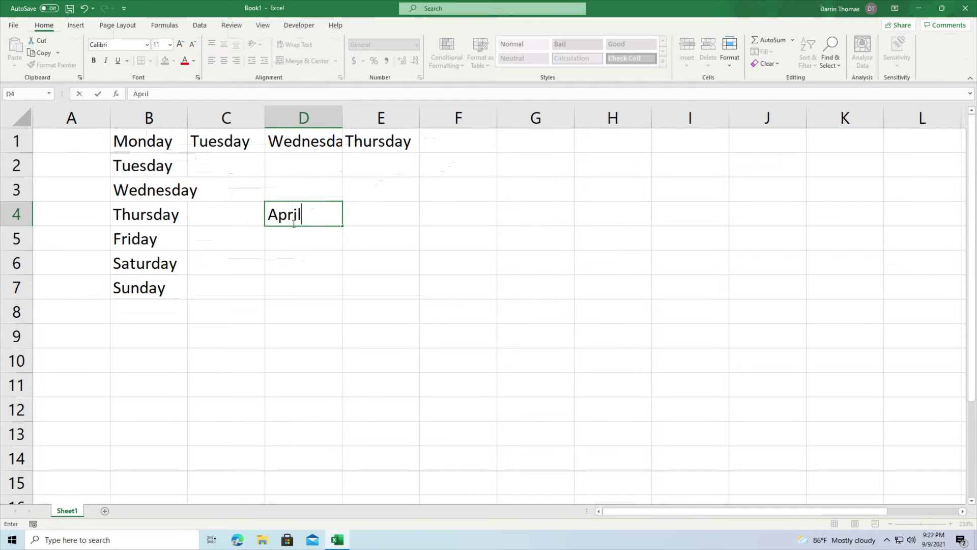
key(Return)
Step: Autofill the month series from D4 across to G4 and down to D10
click(292, 223)
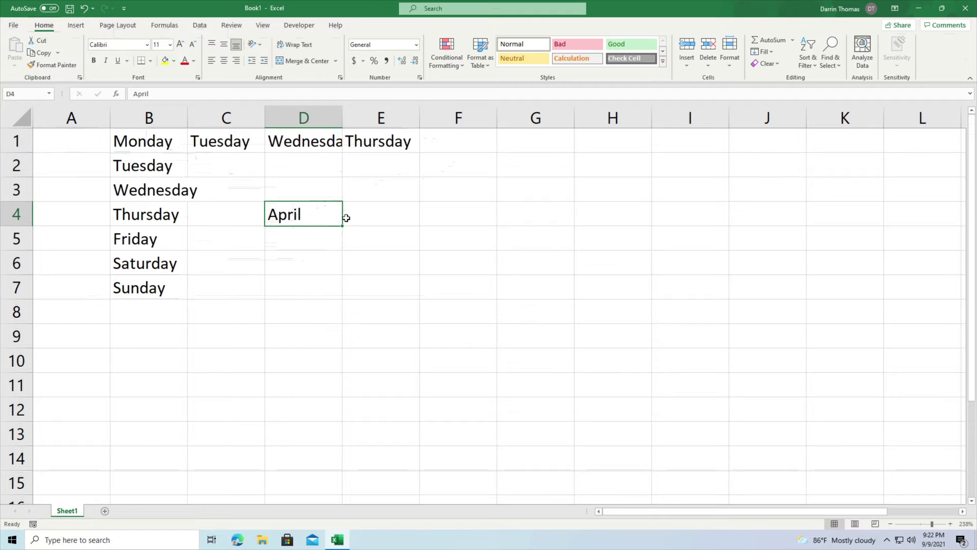
drag(341, 227, 612, 236)
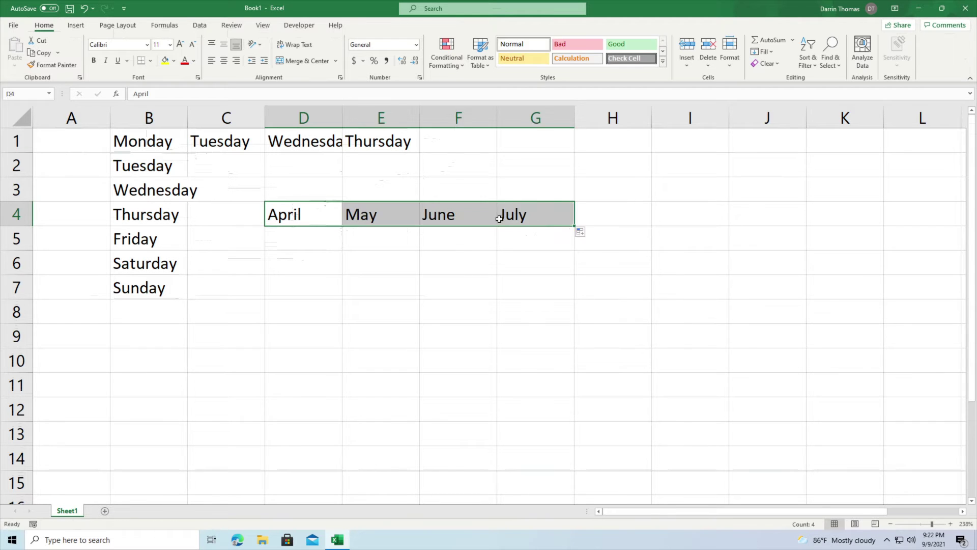
click(323, 220)
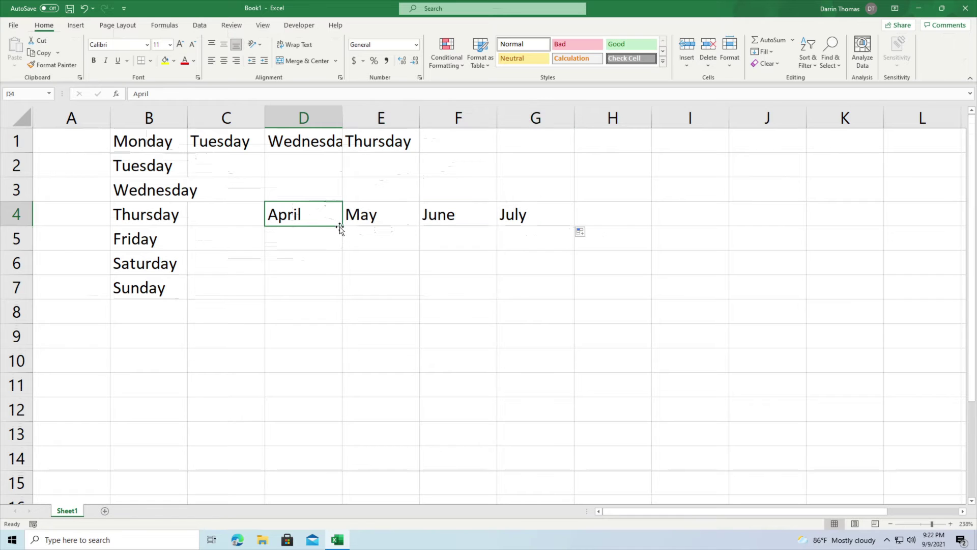
drag(341, 227, 333, 380)
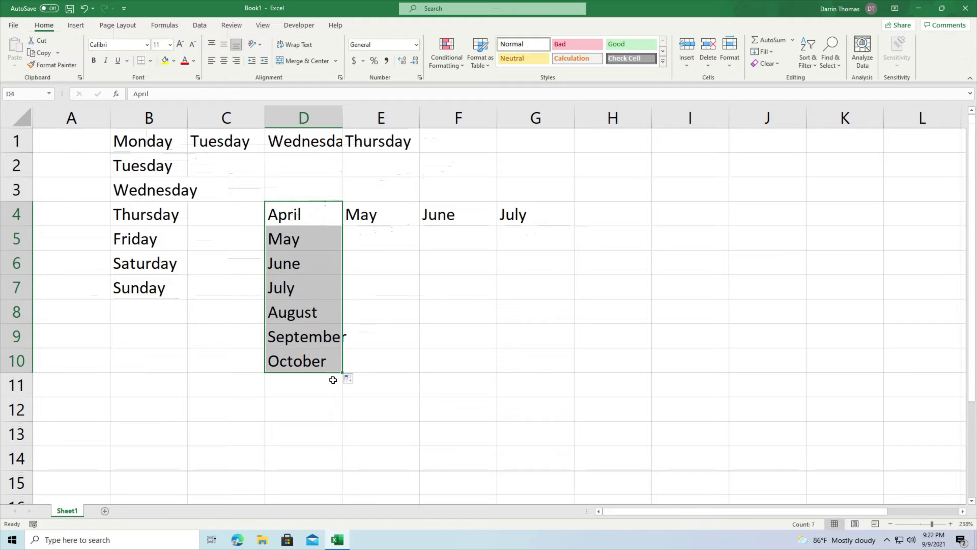
click(604, 168)
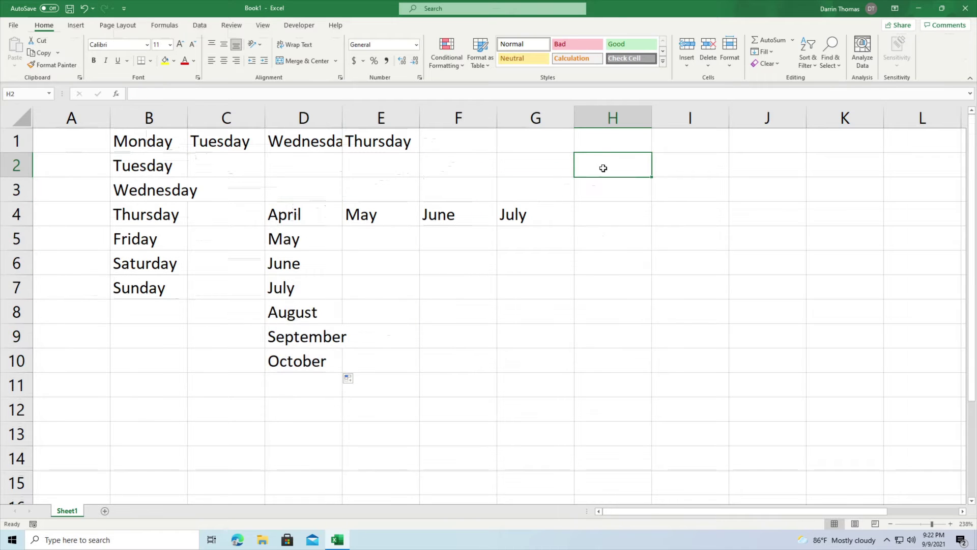
key(Up)
key(Left)
key(Left)
key(Down)
key(Left)
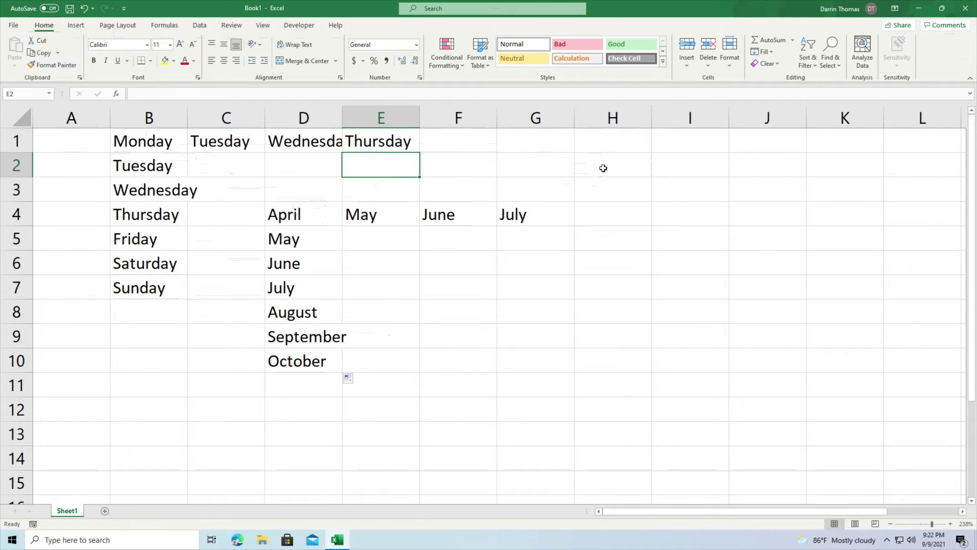
Step: Enter Day 1 in cell H4
key(Right)
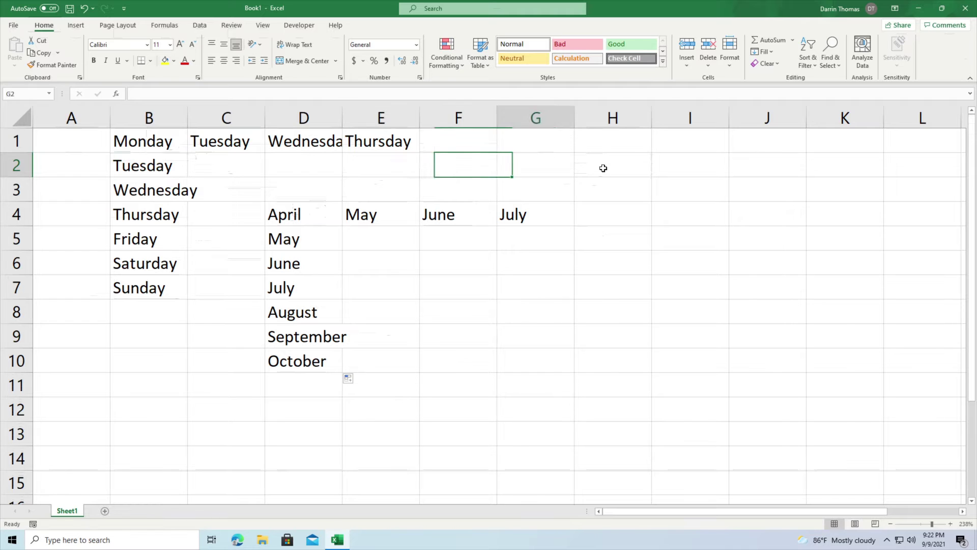
key(Right)
key(Right)
key(Right)
key(Down)
key(Left)
key(Down)
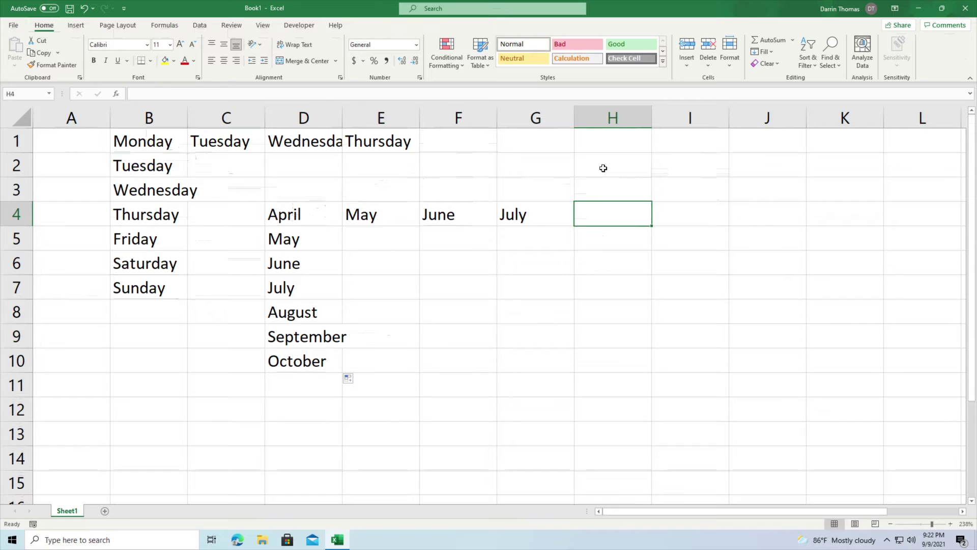
text(Day 1)
key(Return)
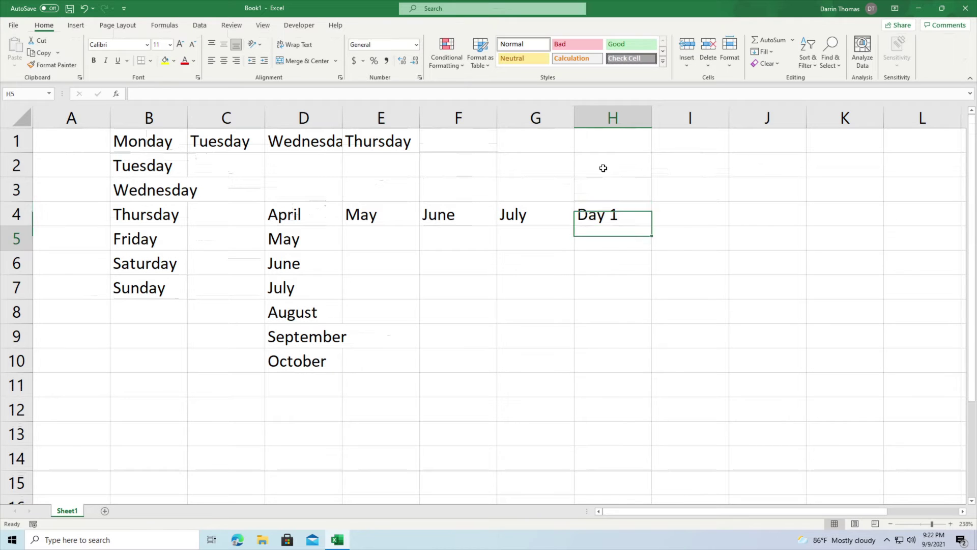
Step: Autofill the Day 1 series from H4 down to H11 and across to J4
click(620, 216)
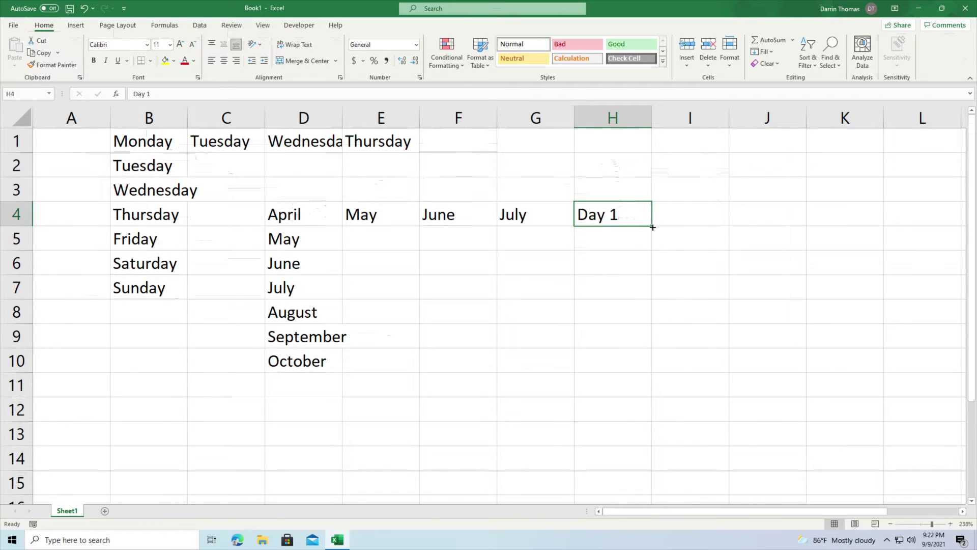
drag(652, 226, 642, 392)
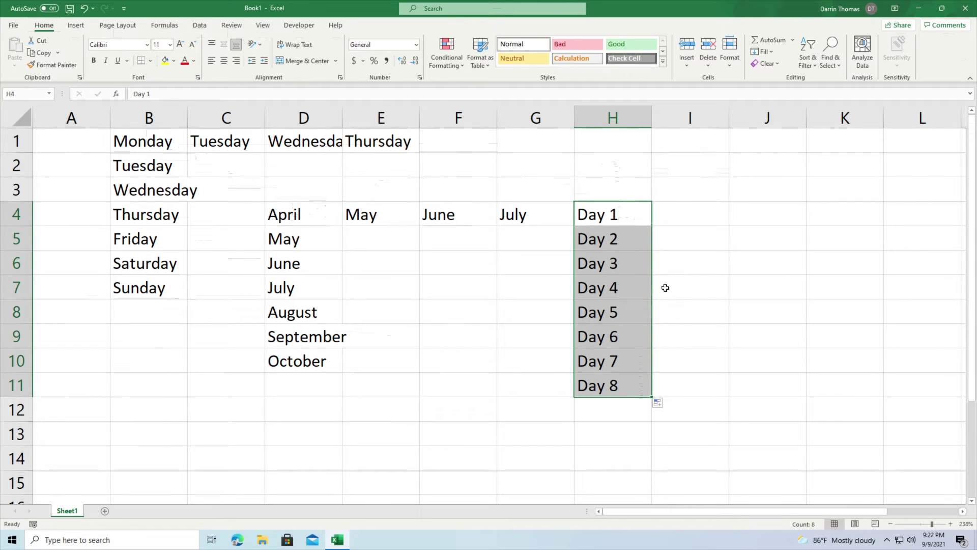
click(620, 214)
drag(652, 227, 838, 217)
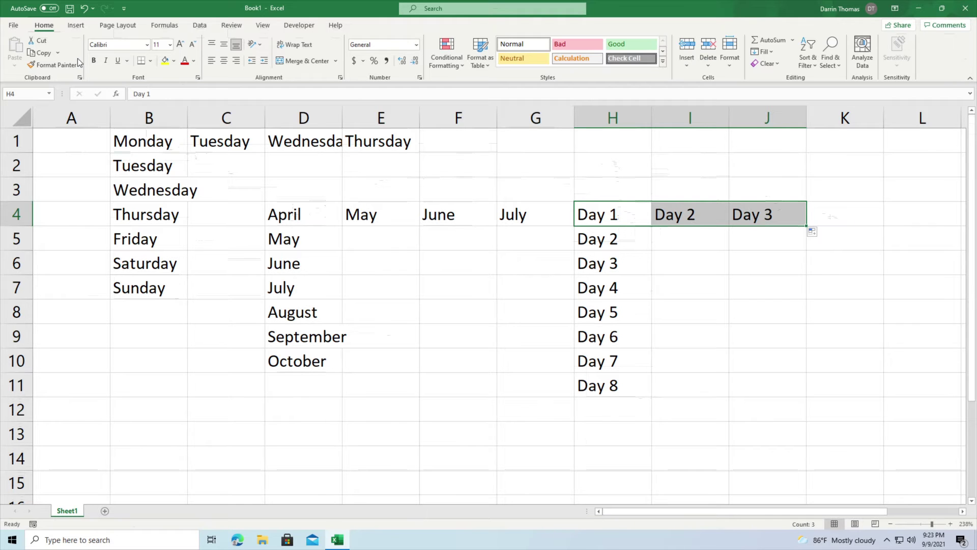
Step: Open the Custom Lists editor from the General section of the advanced Excel options
click(15, 27)
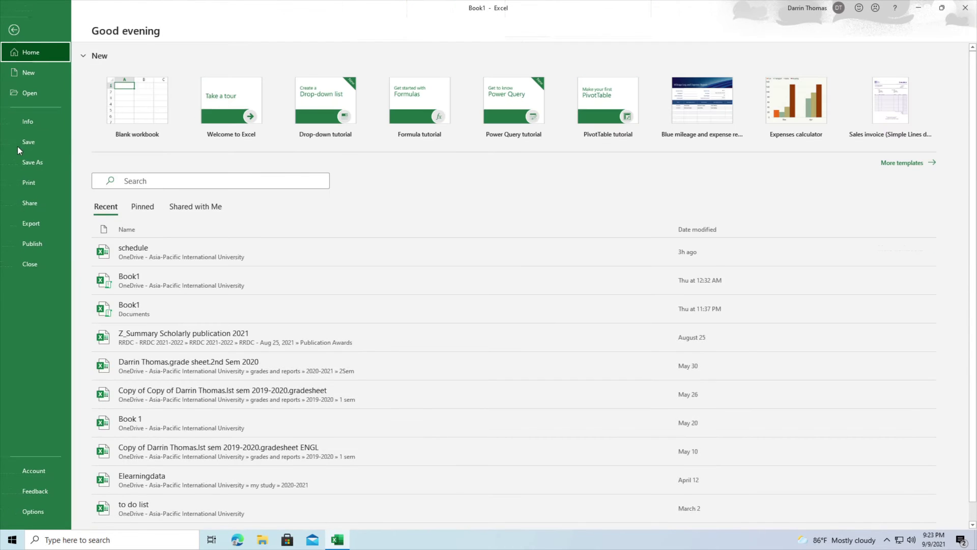
click(35, 513)
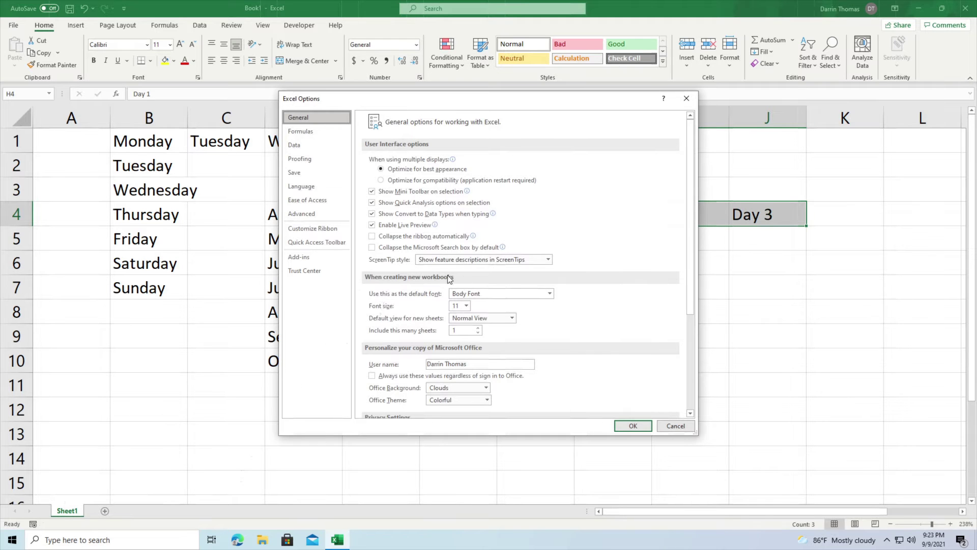
click(312, 215)
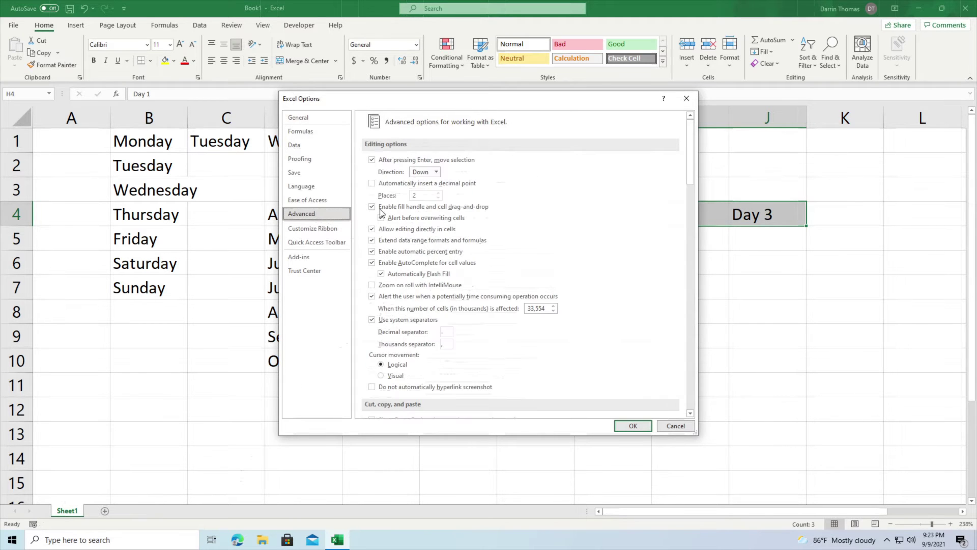
scroll(456, 230, down, 10)
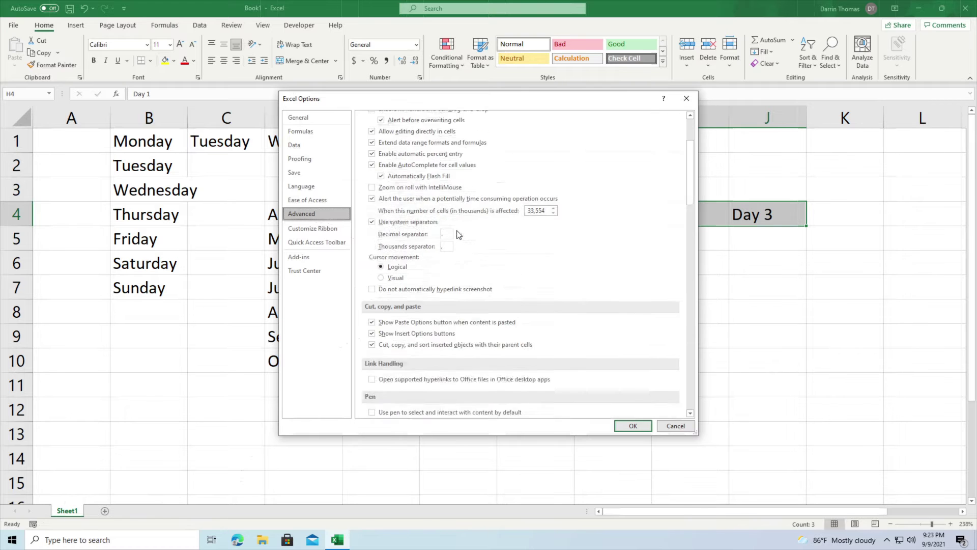
scroll(456, 230, down, 10)
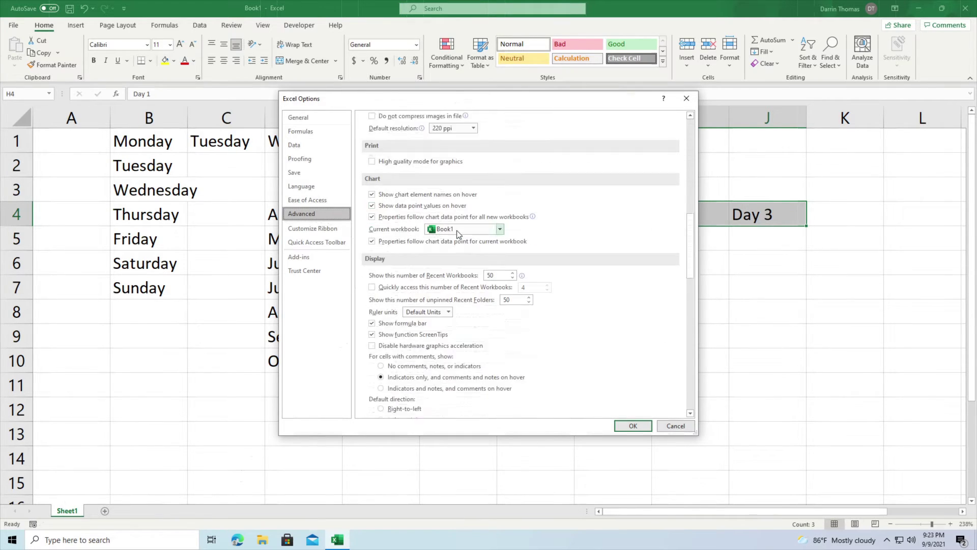
scroll(456, 234, down, 10)
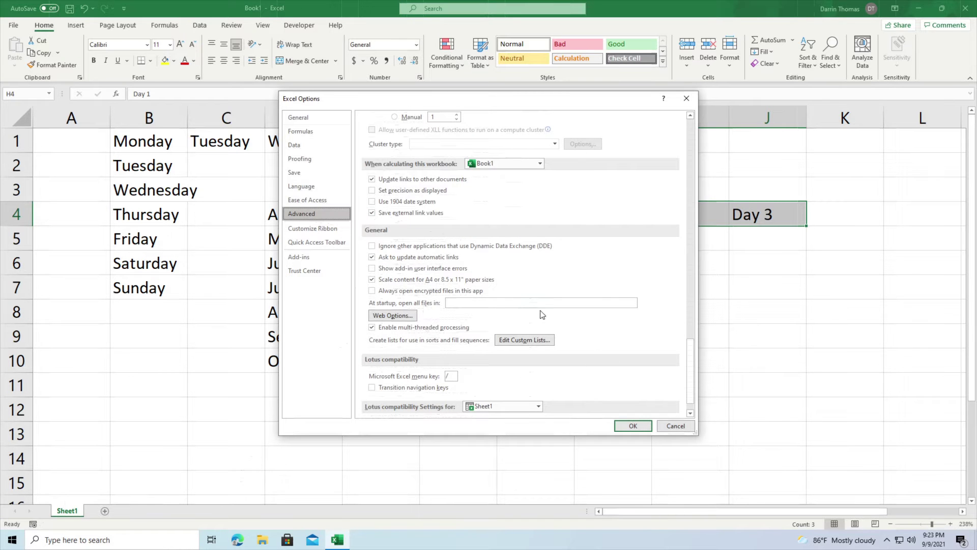
click(525, 341)
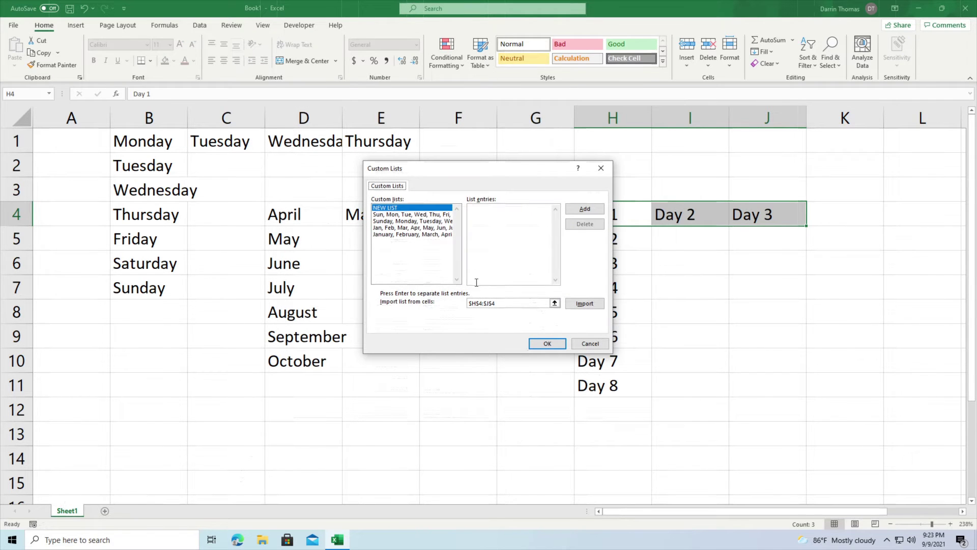
Step: Examine the entries of the built-in day and month lists and the new-list option, and leave the options without changes
click(390, 214)
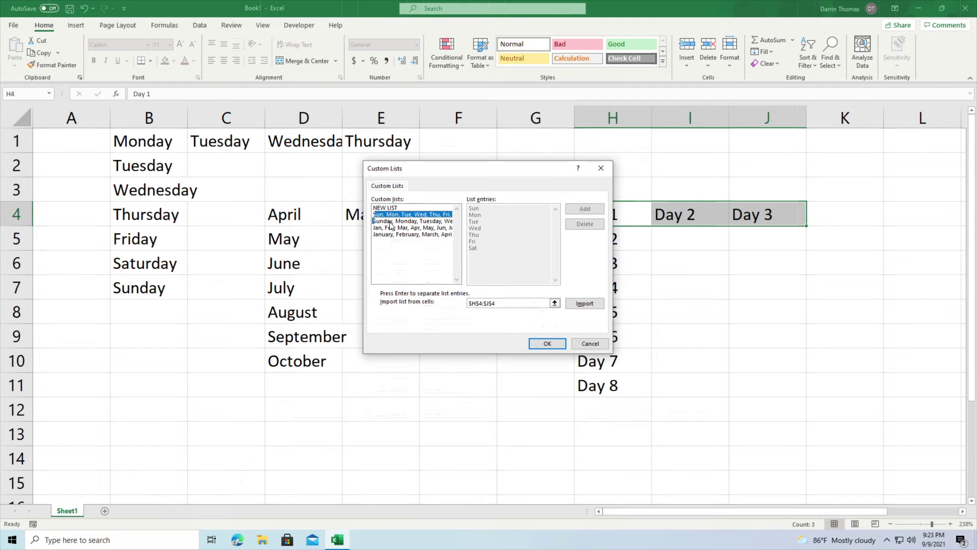
click(392, 221)
click(392, 234)
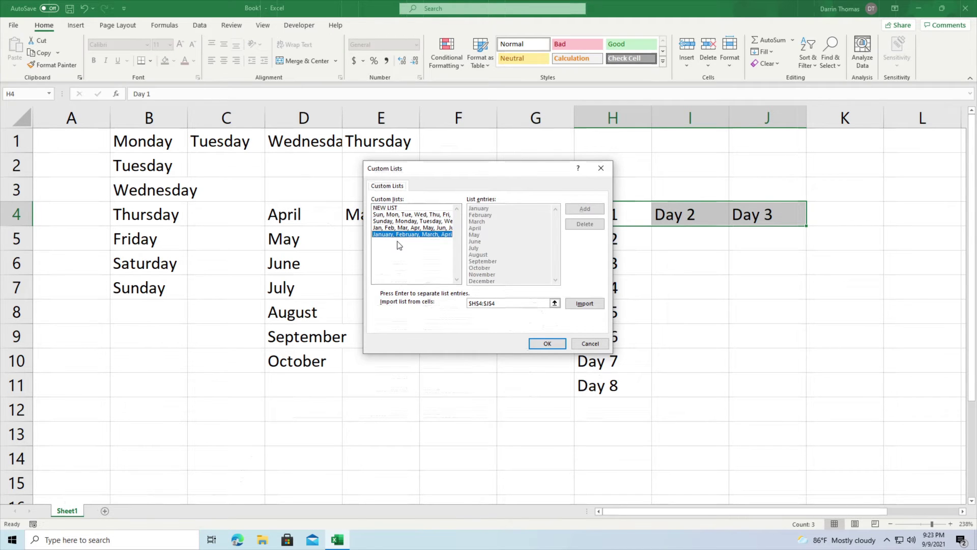
click(392, 227)
click(388, 214)
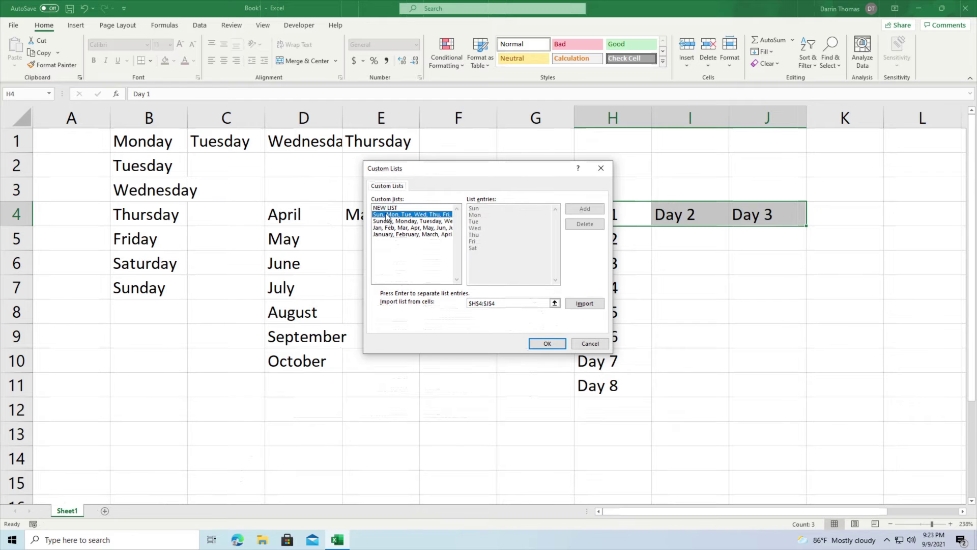
click(389, 208)
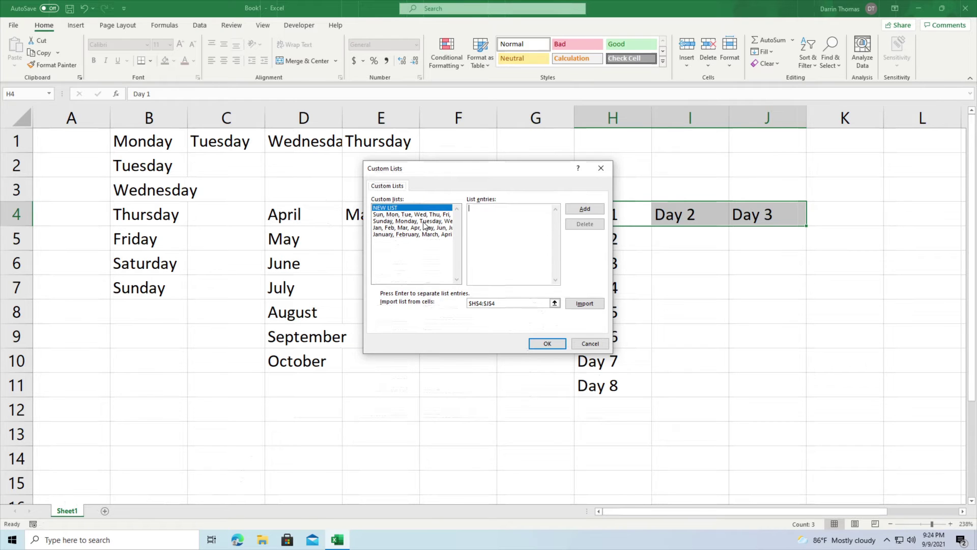
click(591, 346)
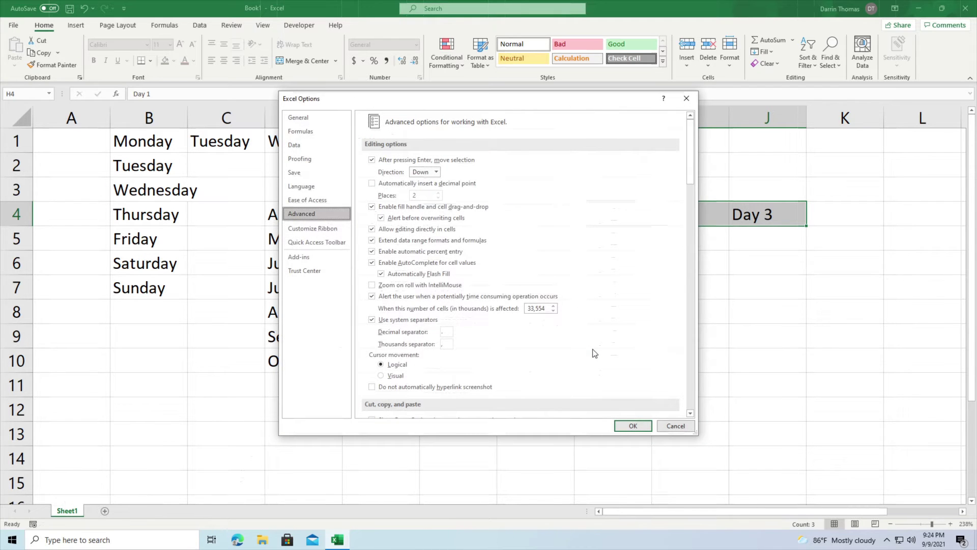
click(675, 426)
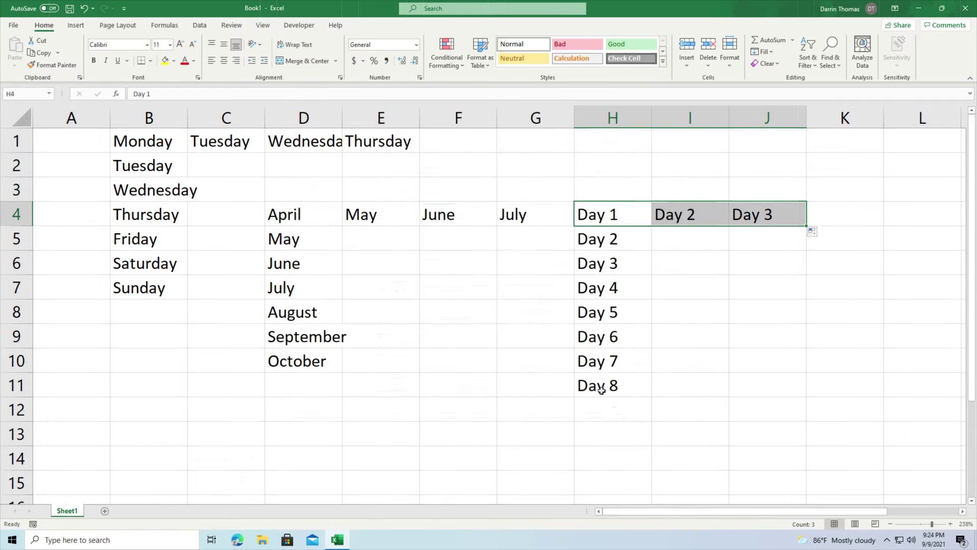
Step: Clear all the weekday, month and numbered-day series from the worksheet
key(ctrl+a)
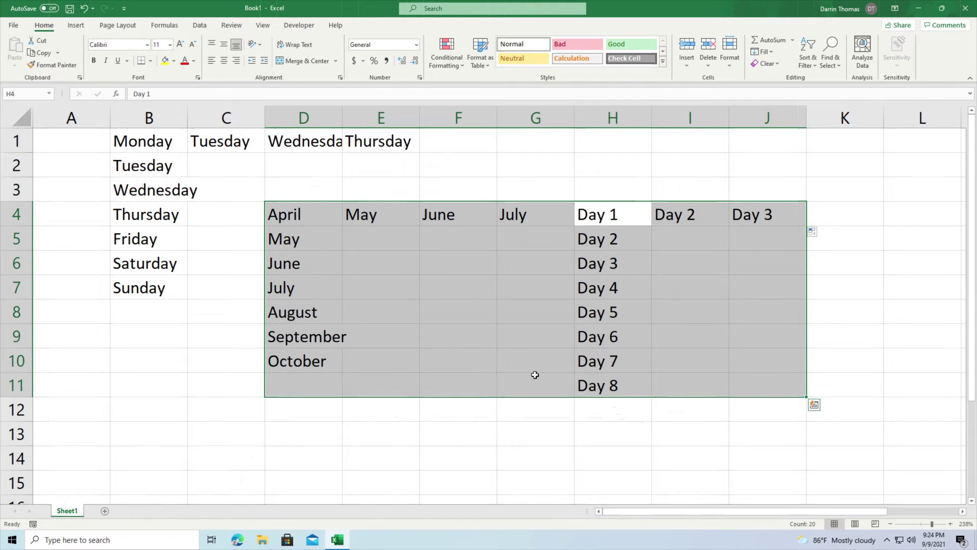
click(66, 141)
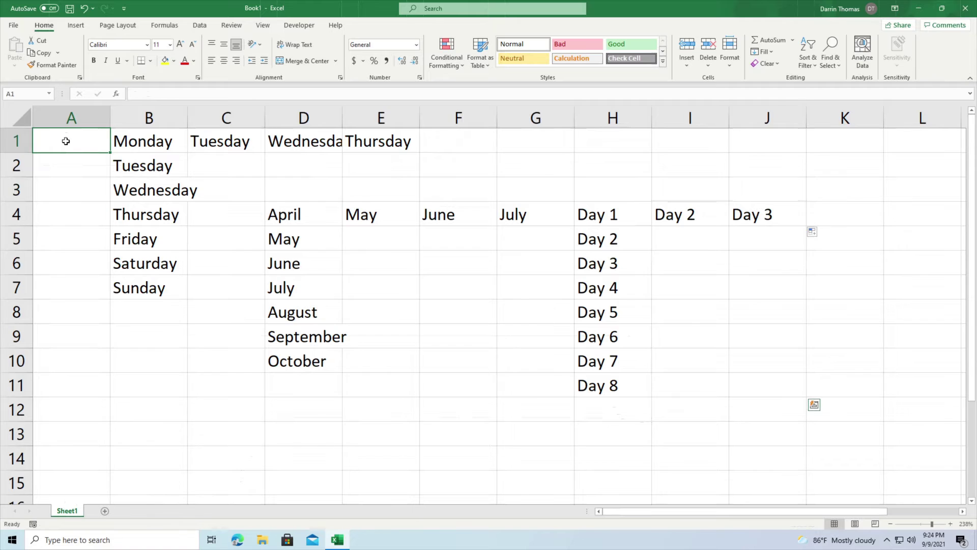
key(ctrl+a)
key(Delete)
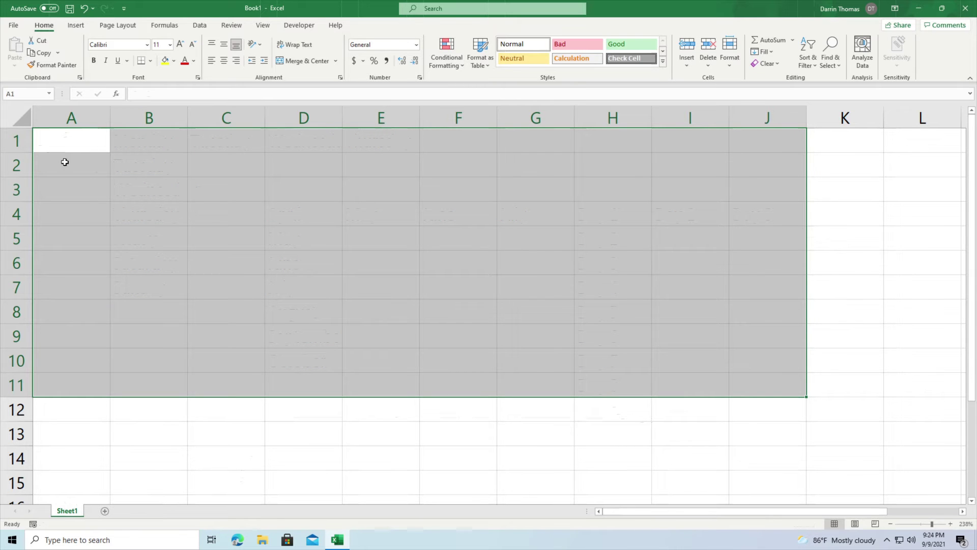
click(175, 214)
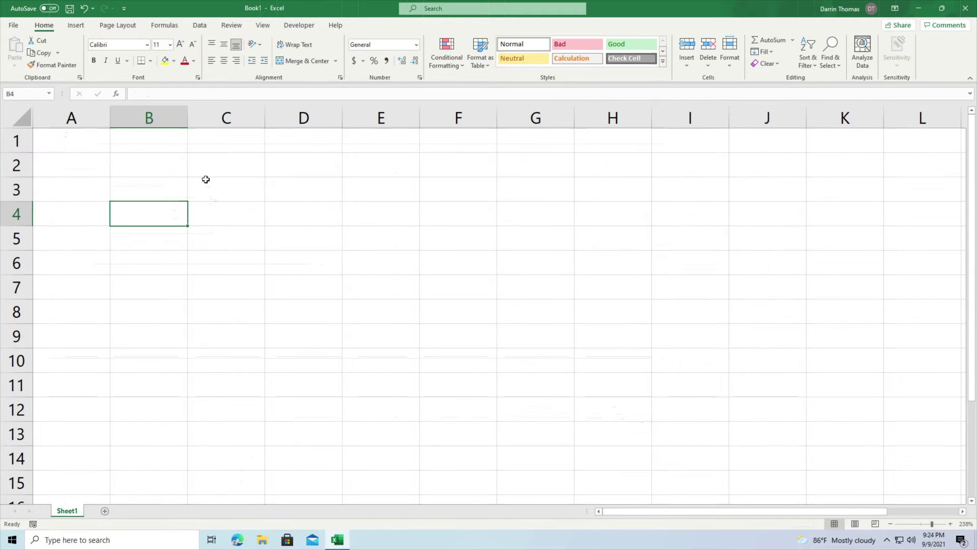
Step: Enter 2 and 4 in cells C2 and C3, and autofill the pattern down to C7
click(211, 167)
text(2)
key(Return)
text(4)
key(ctrl+Return)
drag(211, 167, 245, 189)
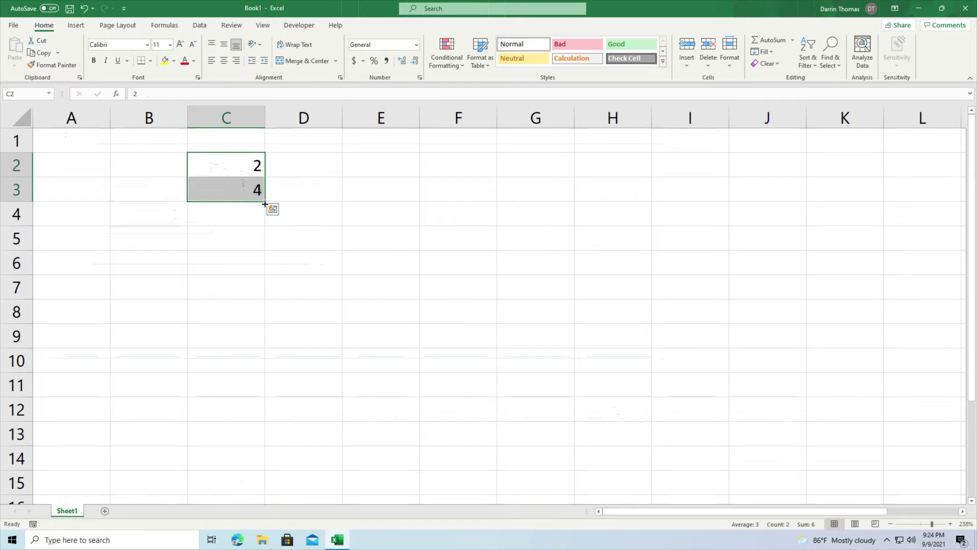
drag(265, 204, 252, 291)
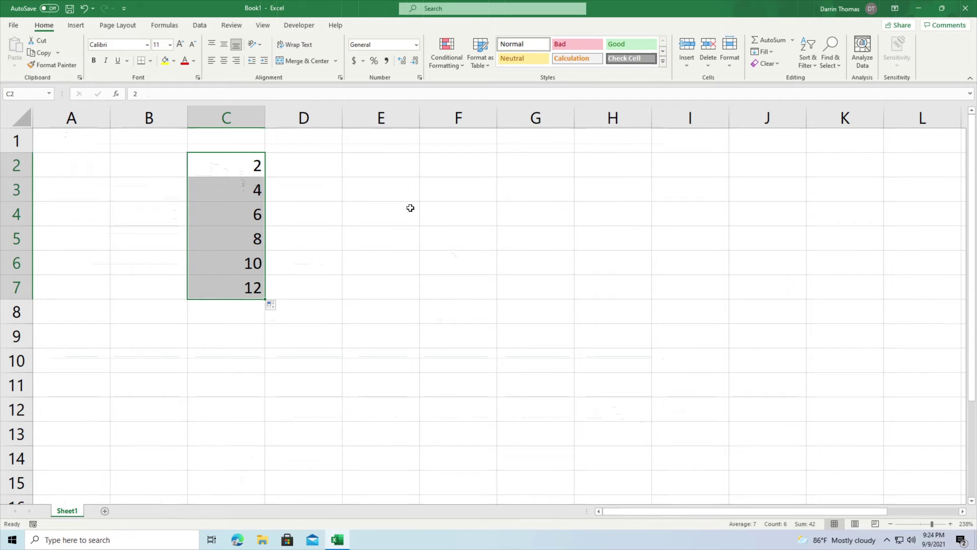
Step: Enter Monday and Wednesday in cells E2 and E3, and autofill the every-other-day pattern down to E8
click(378, 167)
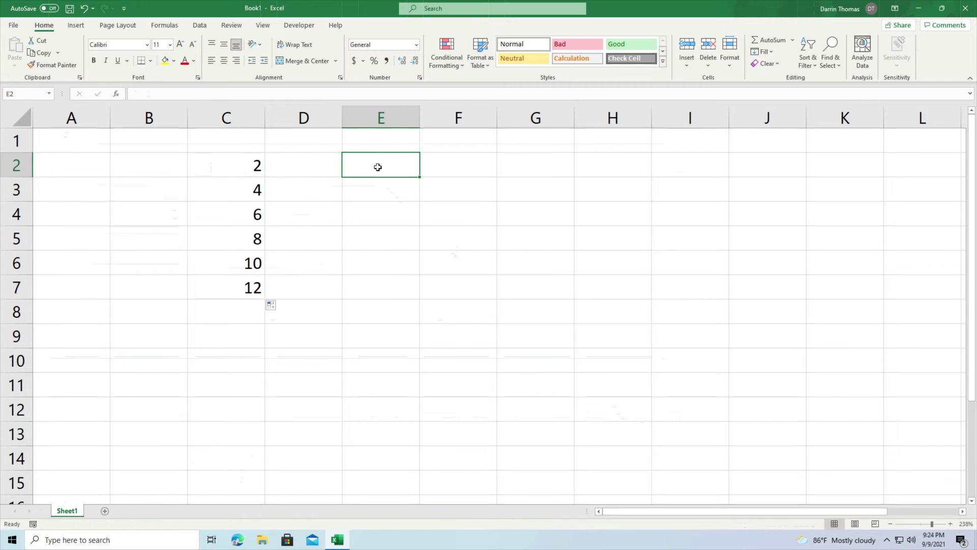
text(Monday)
key(Return)
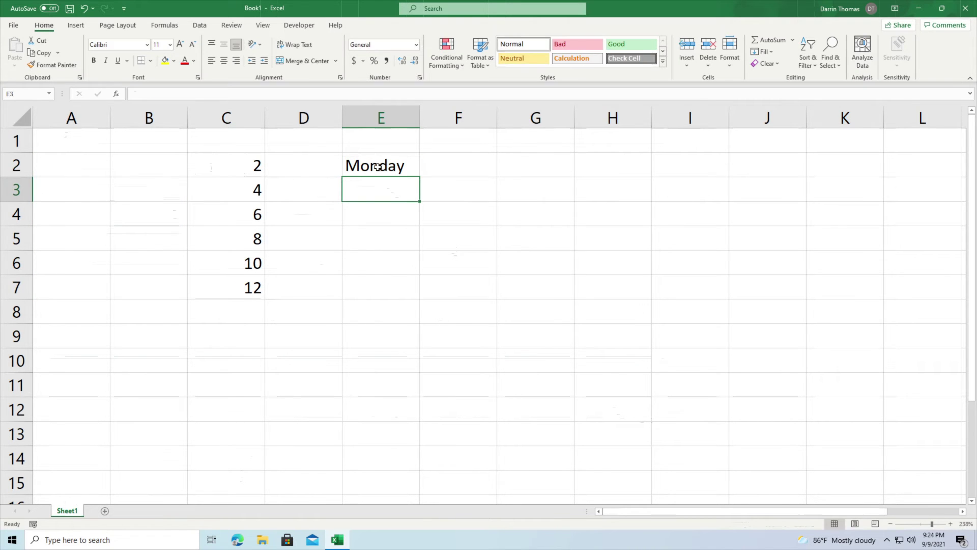
text(Wednesday)
key(Return)
drag(397, 165, 391, 313)
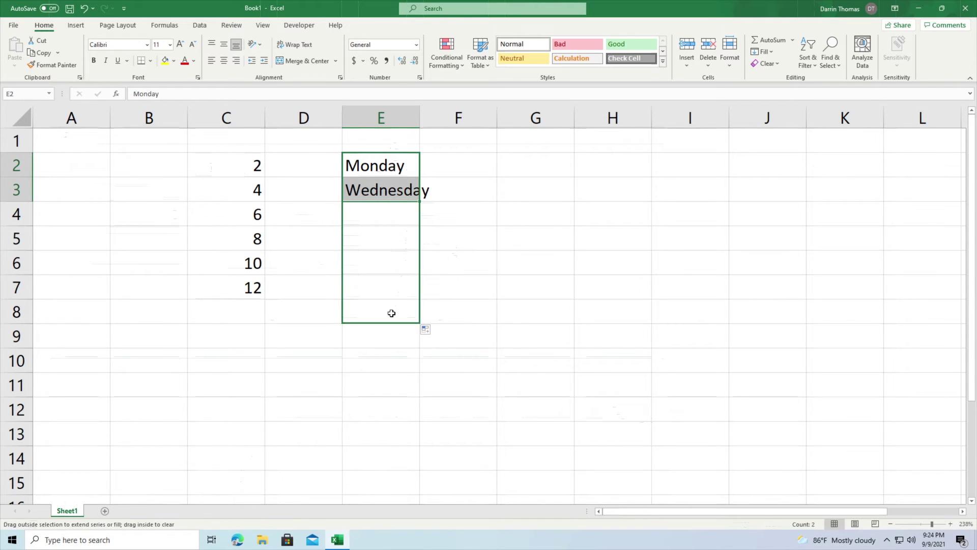
click(411, 190)
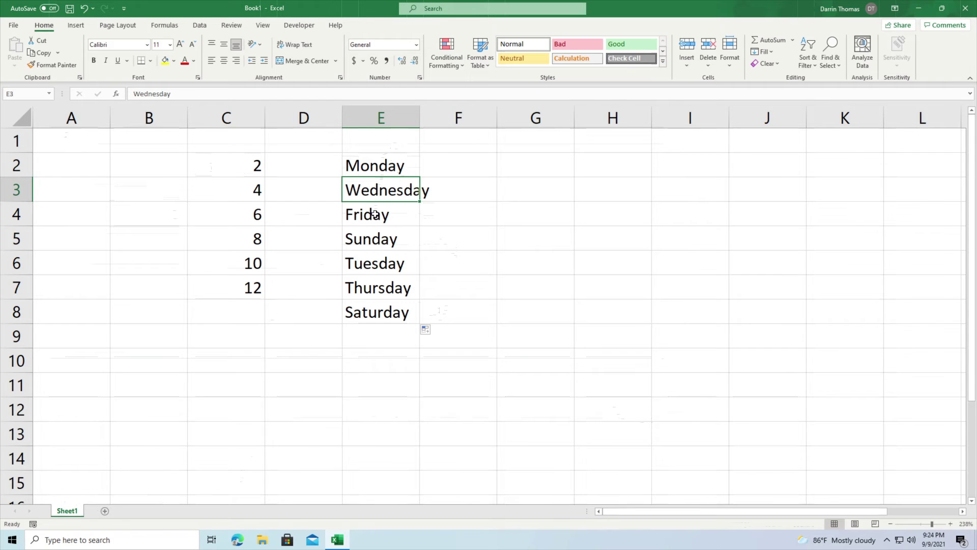
Step: Autofill the Monday, Wednesday and Friday cells E2:E4 across to column G
click(395, 170)
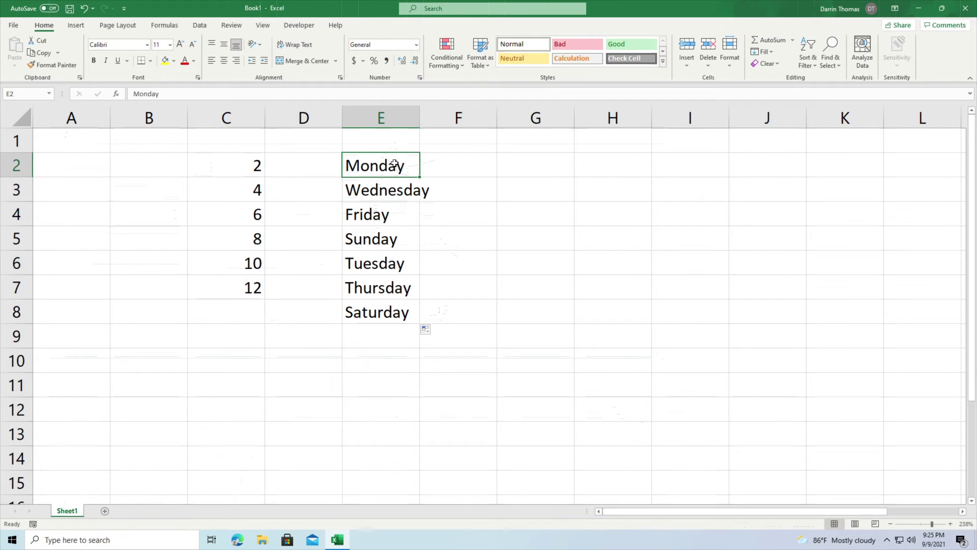
drag(395, 163, 400, 219)
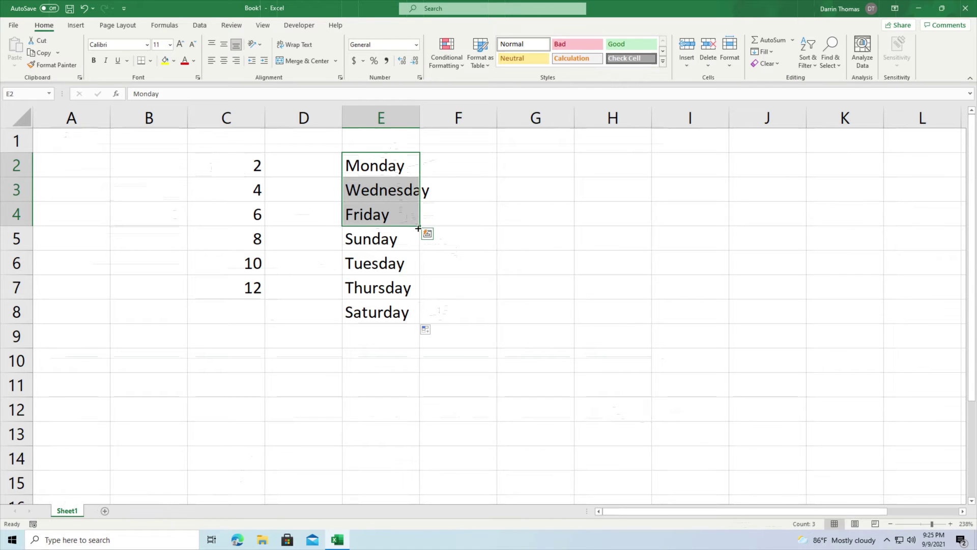
drag(419, 228, 547, 215)
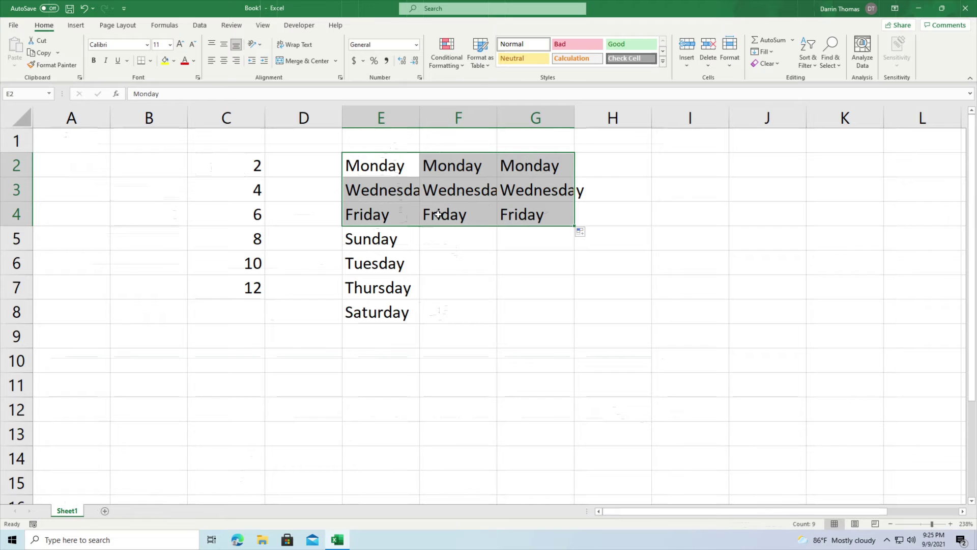
Step: Enter 0.25 and 0.5 in cells I2 and I3, and autofill the decimal series down to I8
click(690, 168)
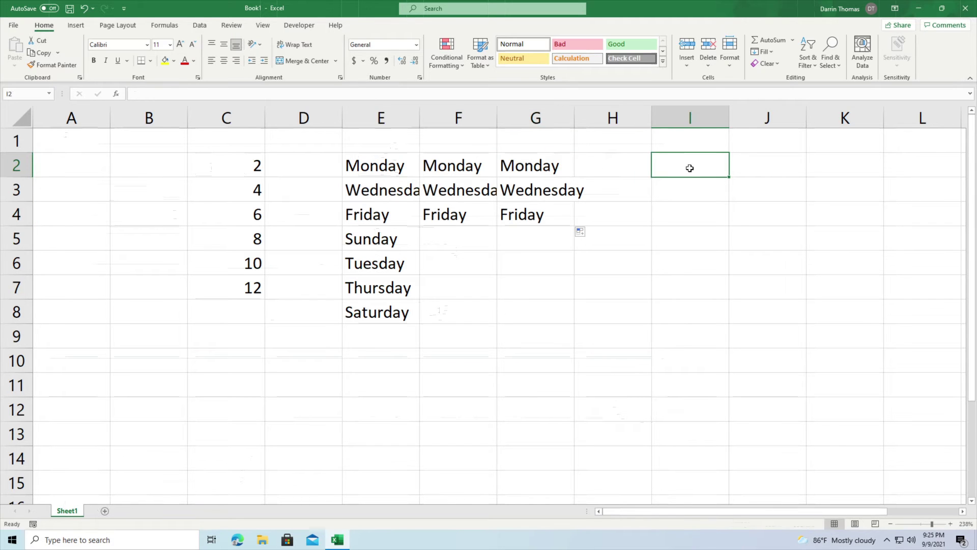
text(0.25)
key(Return)
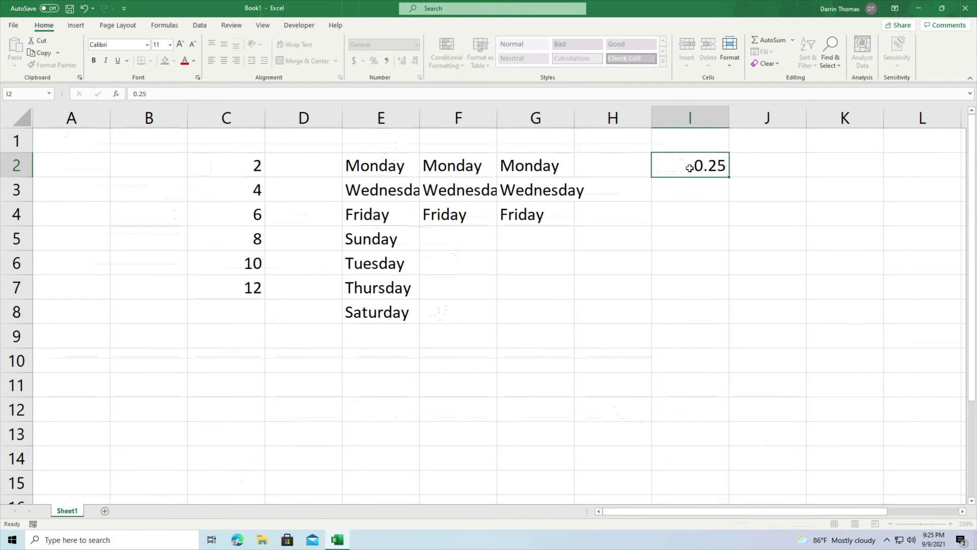
text(0.5)
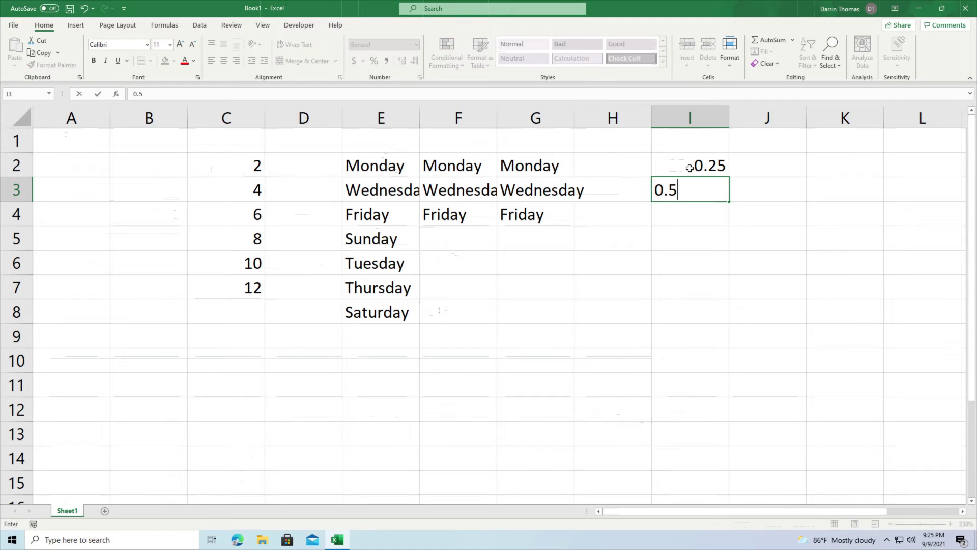
key(Return)
click(722, 170)
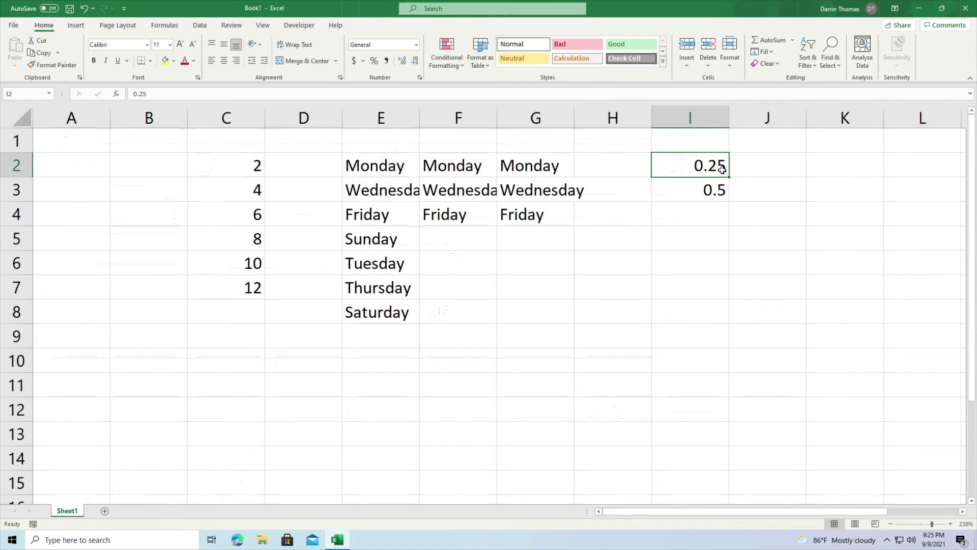
drag(722, 169, 718, 190)
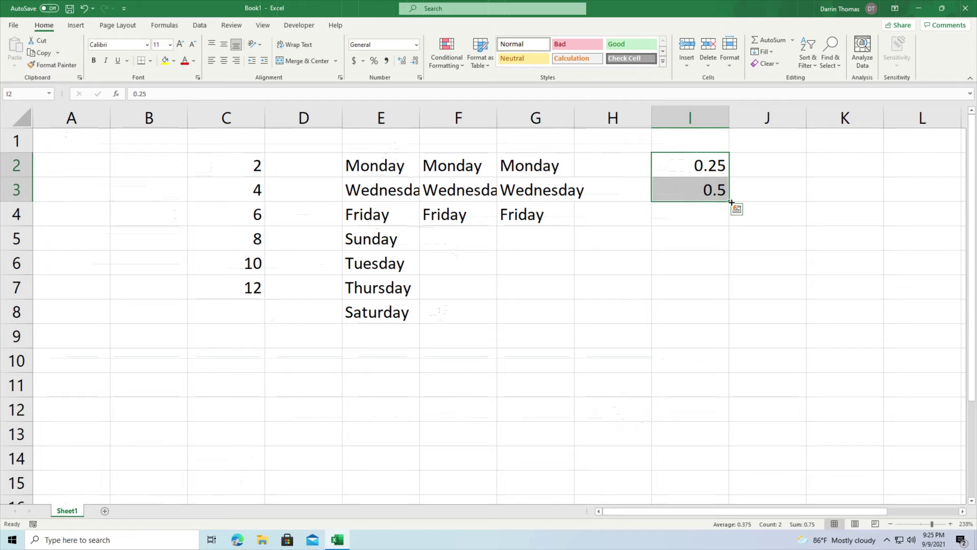
drag(729, 204, 719, 336)
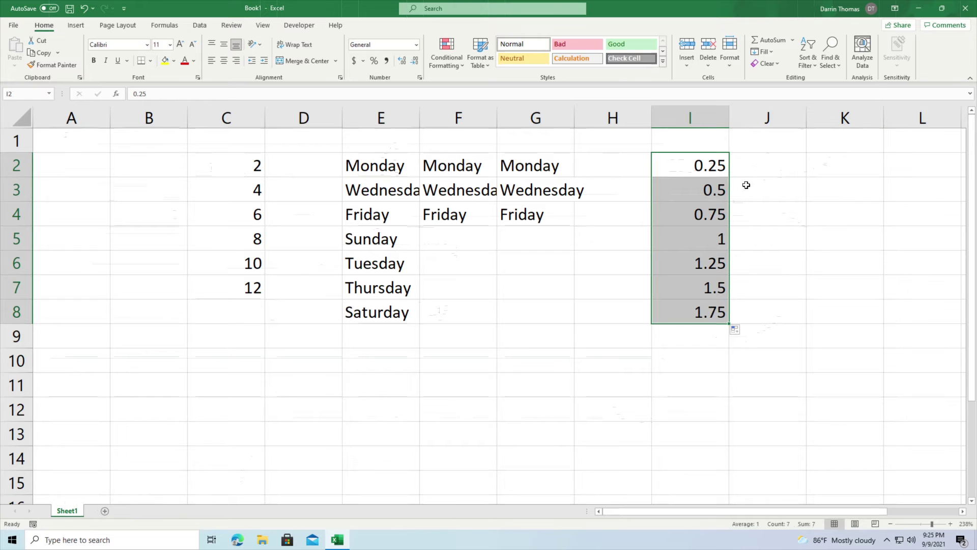
Step: Try to fill a linear series down the column from empty cell J2 with a stop value of 10
click(756, 170)
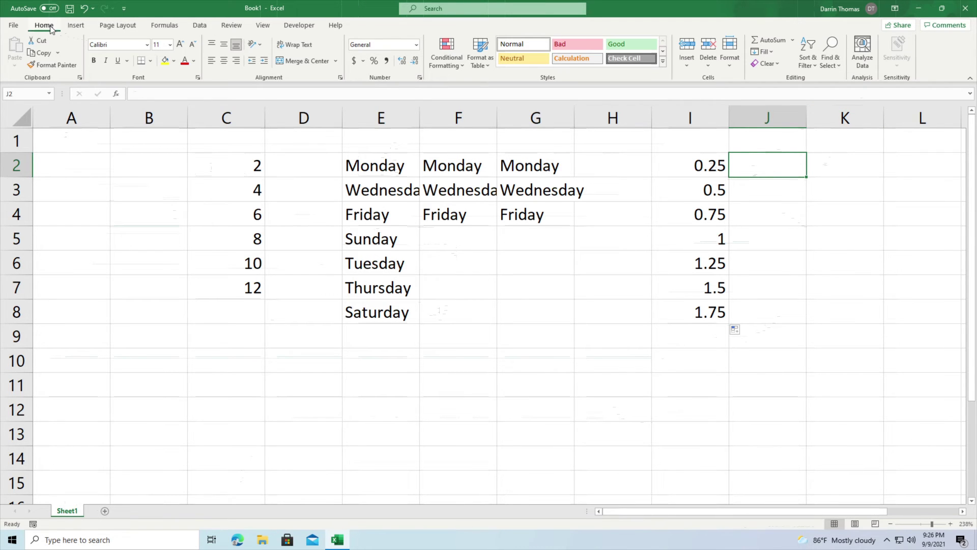
click(773, 52)
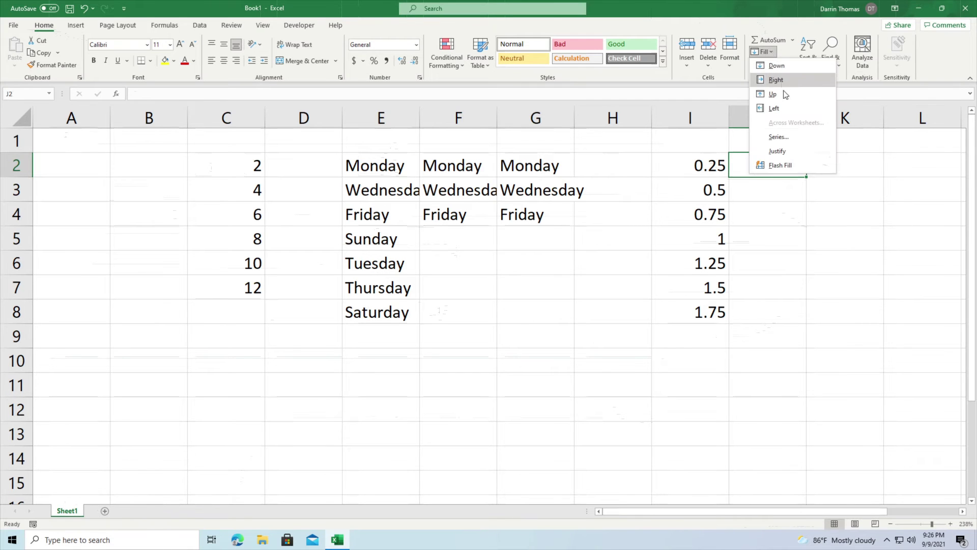
click(778, 138)
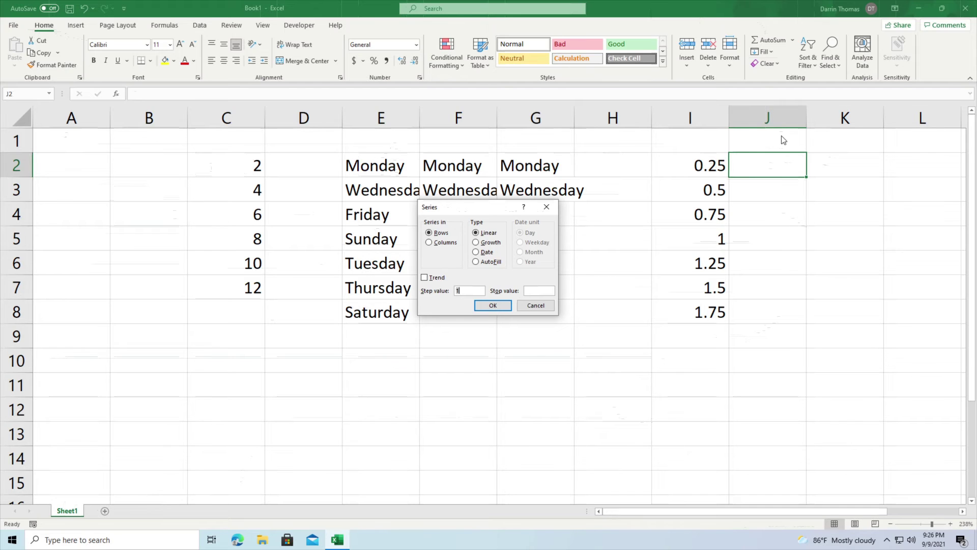
click(443, 245)
click(542, 289)
text(10)
click(500, 310)
Step: Enter 1 in cell J2 as the starting value
double_click(773, 171)
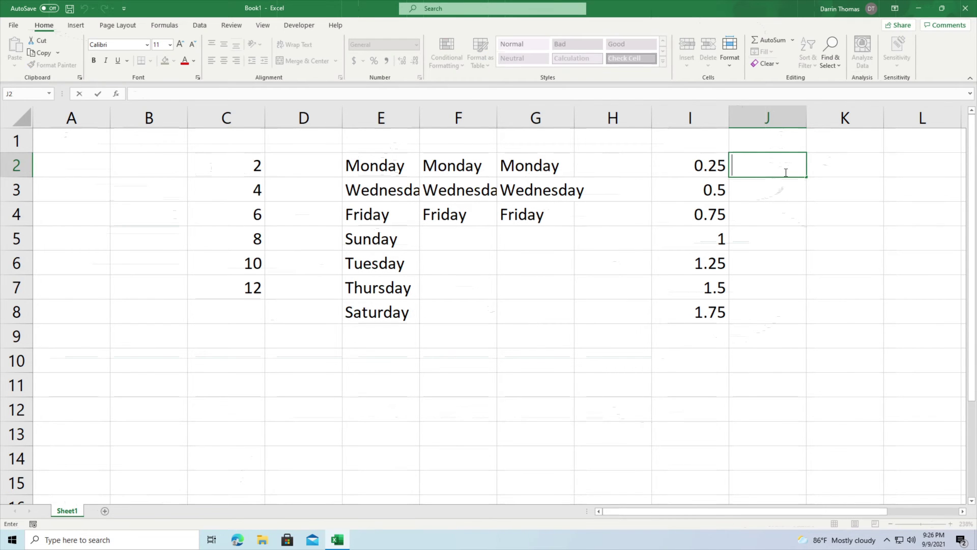
text(1)
key(Return)
Step: Fill a linear series down column J from J2 with step value 1 and stop value 10
click(785, 172)
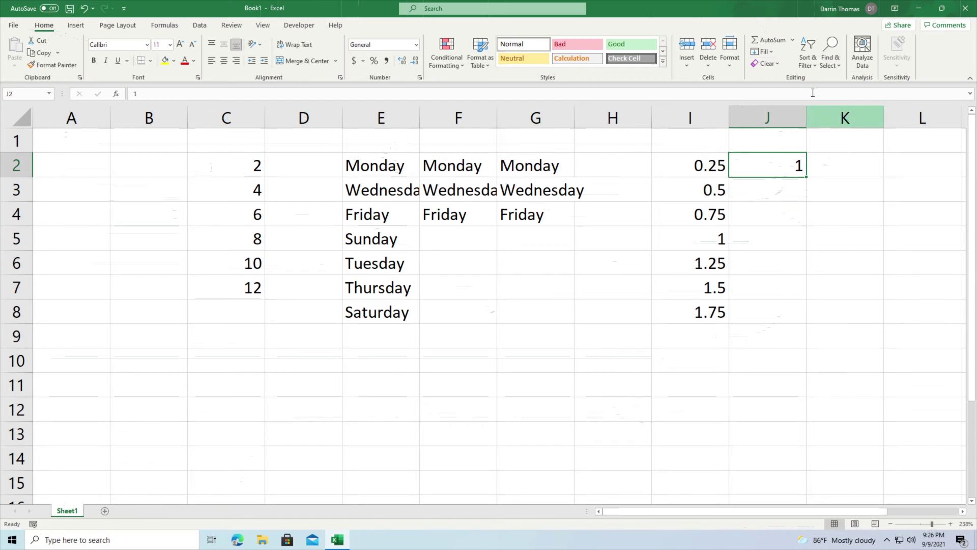
click(764, 51)
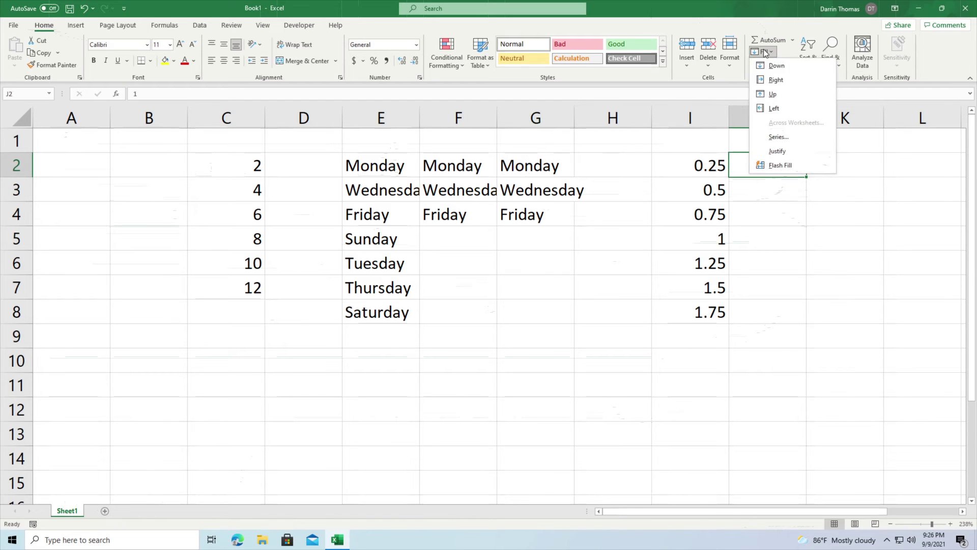
click(779, 137)
click(532, 290)
text(10)
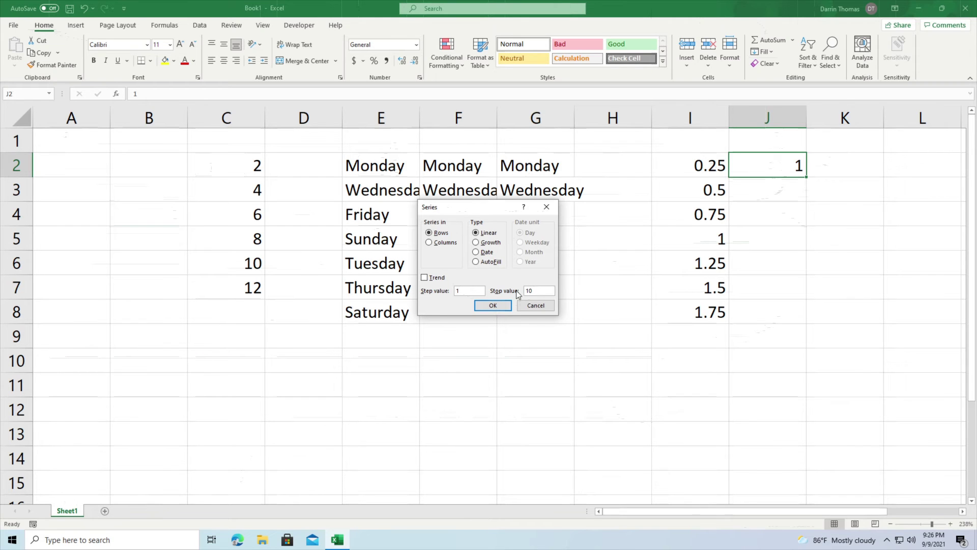
click(441, 243)
click(490, 307)
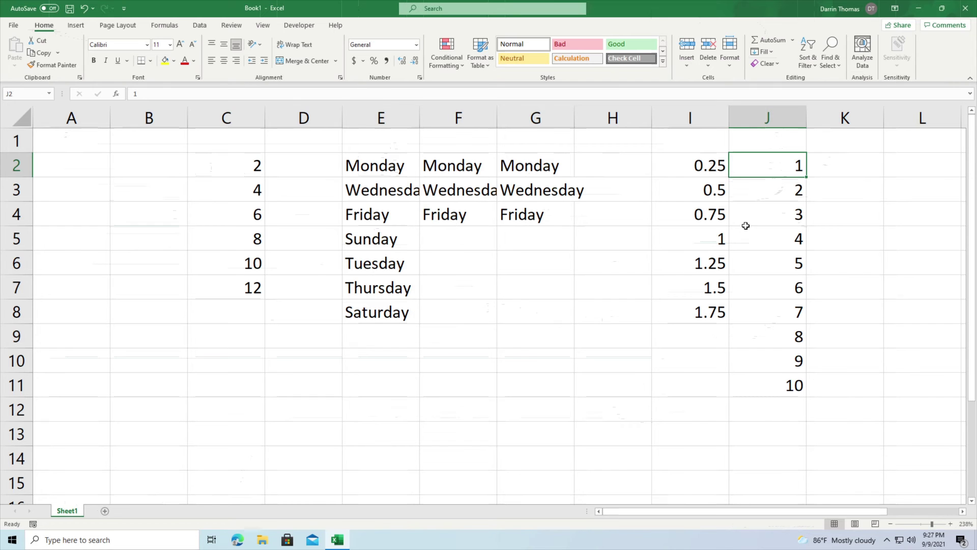
drag(783, 175, 786, 384)
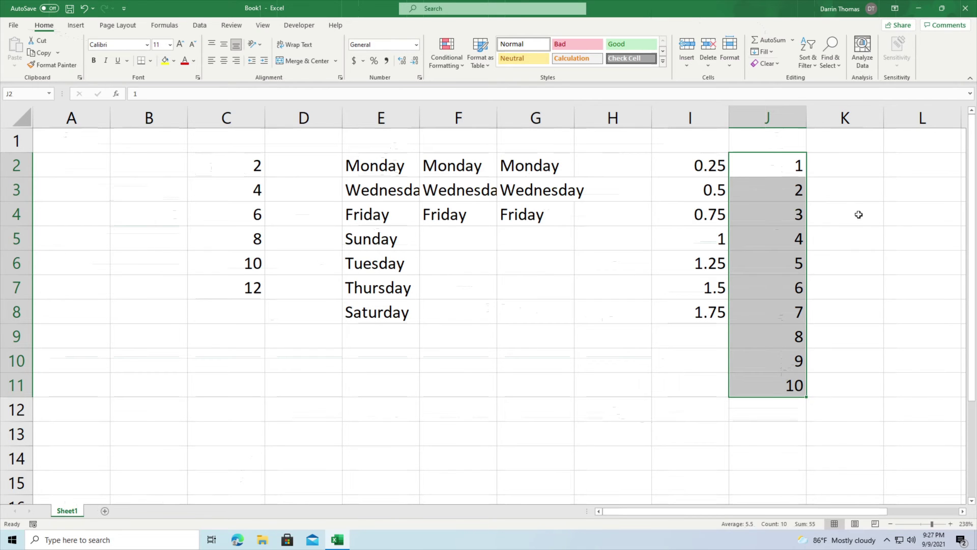
Step: Enter 2 in cell K2 as the starting value
click(834, 164)
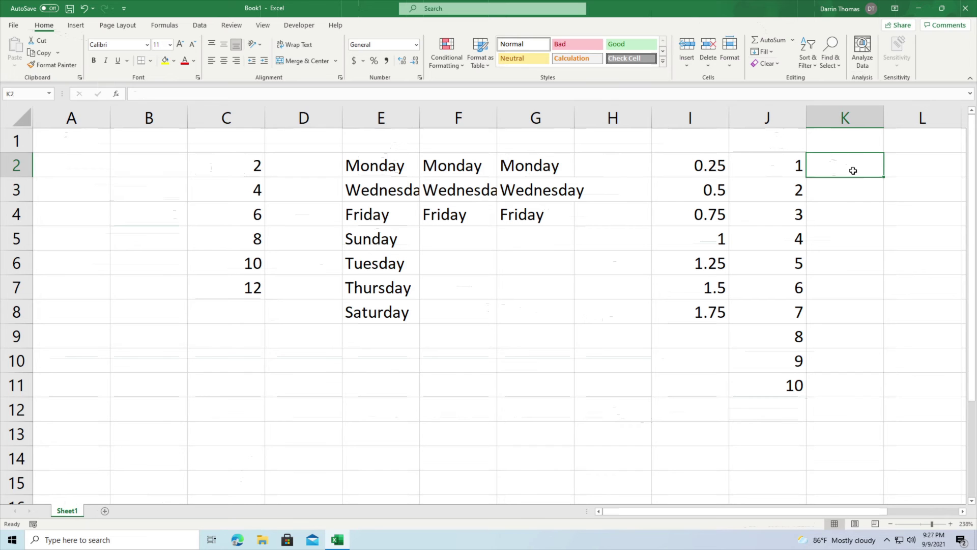
text(2)
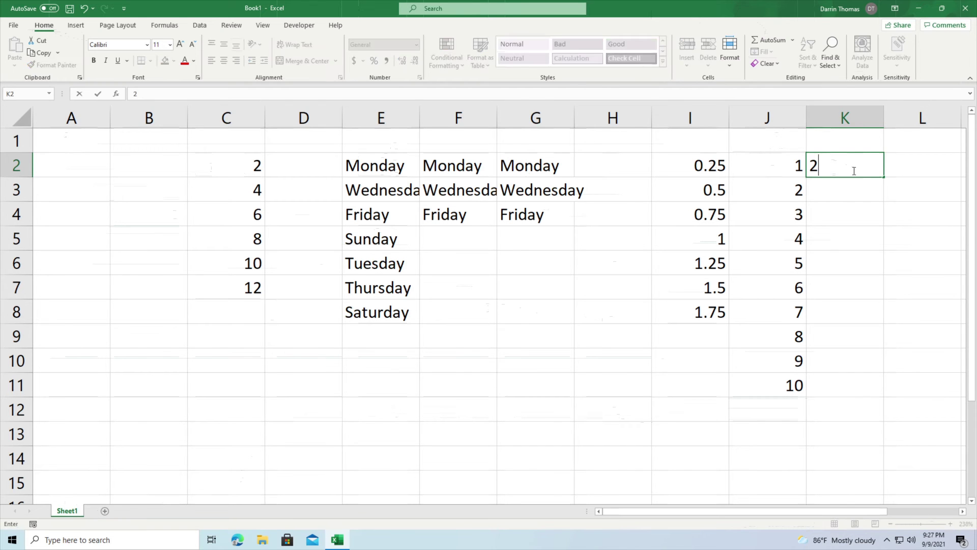
key(Return)
Step: Fill a growth series down column K from K2 to K7 with a step value of 2
click(853, 171)
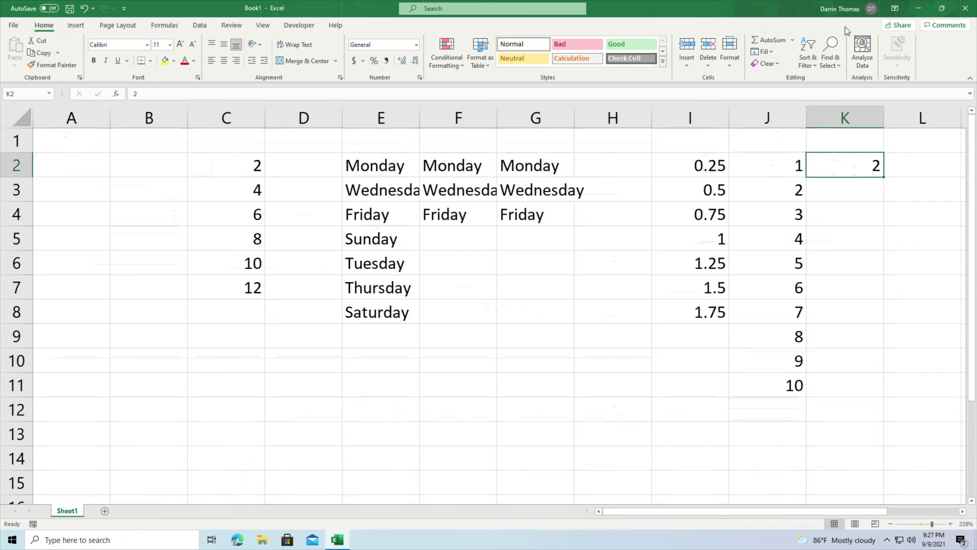
click(774, 53)
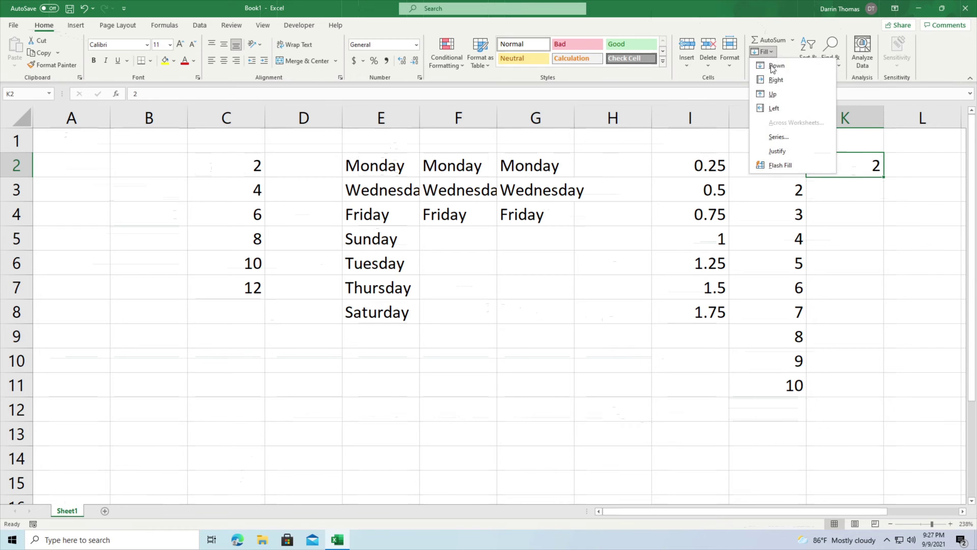
click(772, 137)
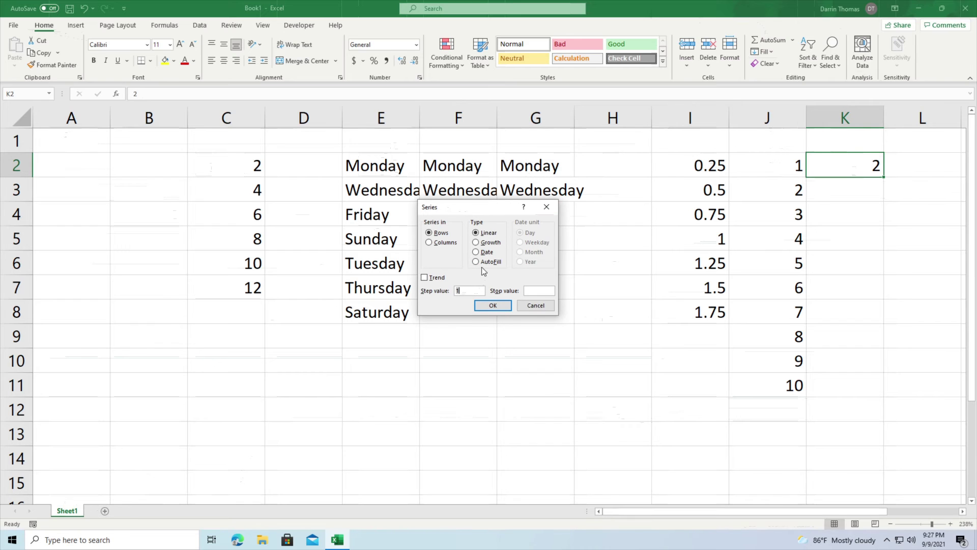
click(484, 247)
click(437, 244)
click(465, 291)
text(2)
click(492, 307)
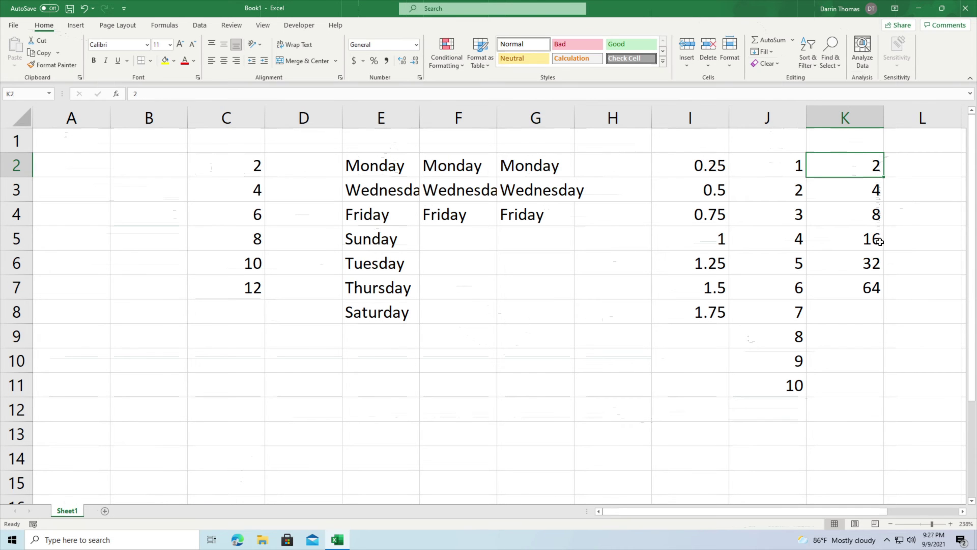
click(139, 184)
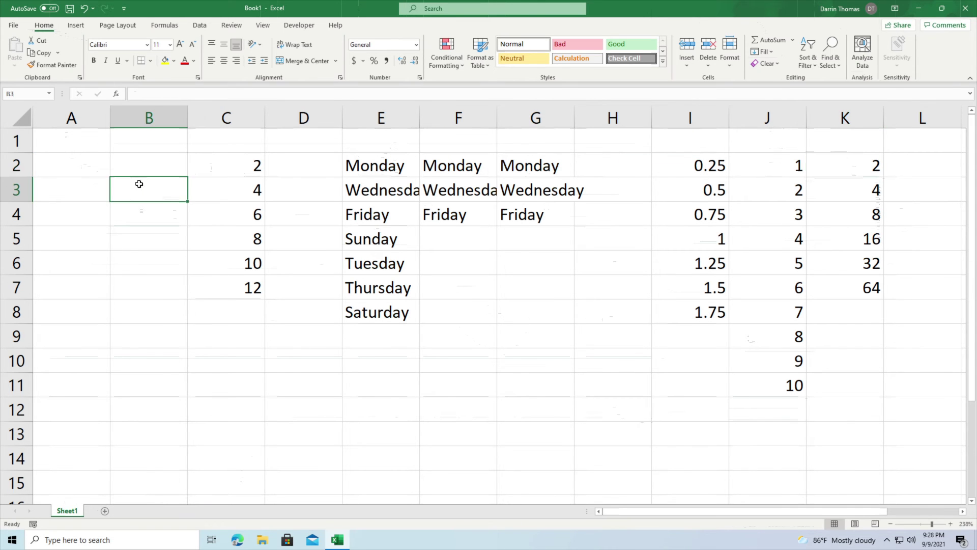
Step: Enter 1 in cell B3 and fill the series down to 10 in cell B12
text(1)
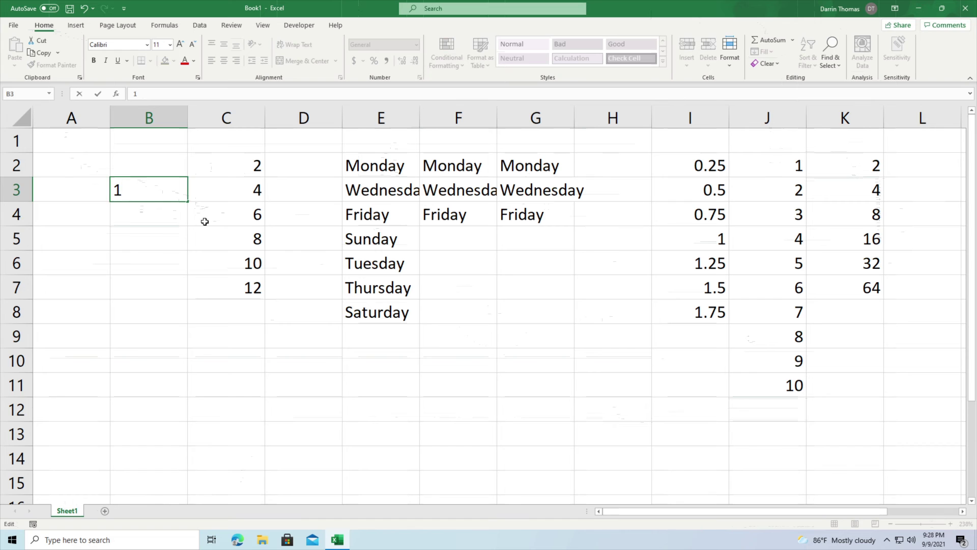
key(Return)
key(Up)
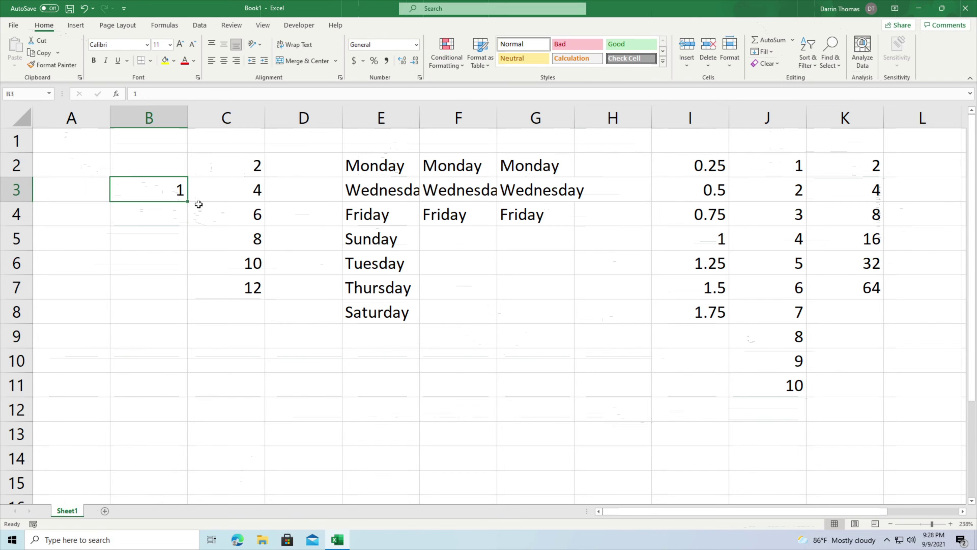
drag(189, 200, 169, 423)
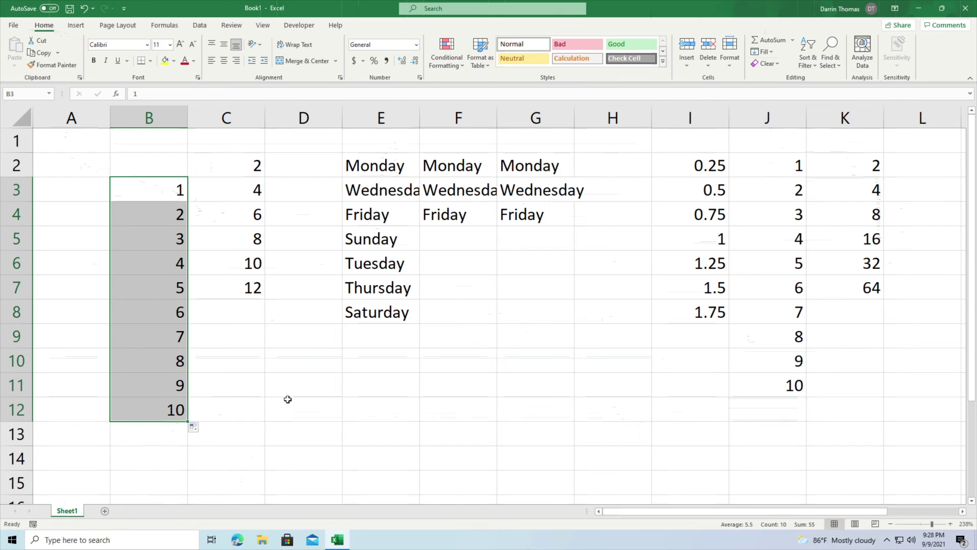
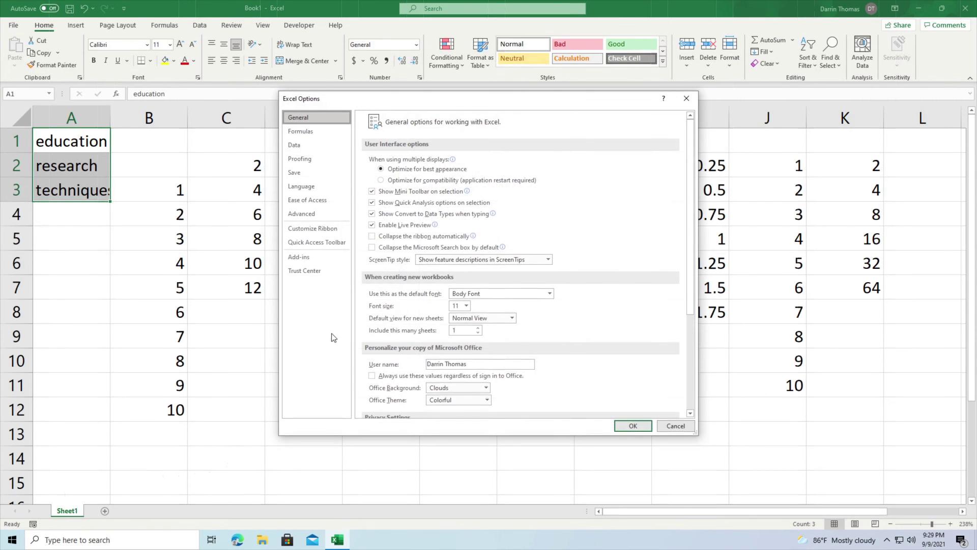
Step: Open the custom lists editor from the advanced Excel options
click(303, 214)
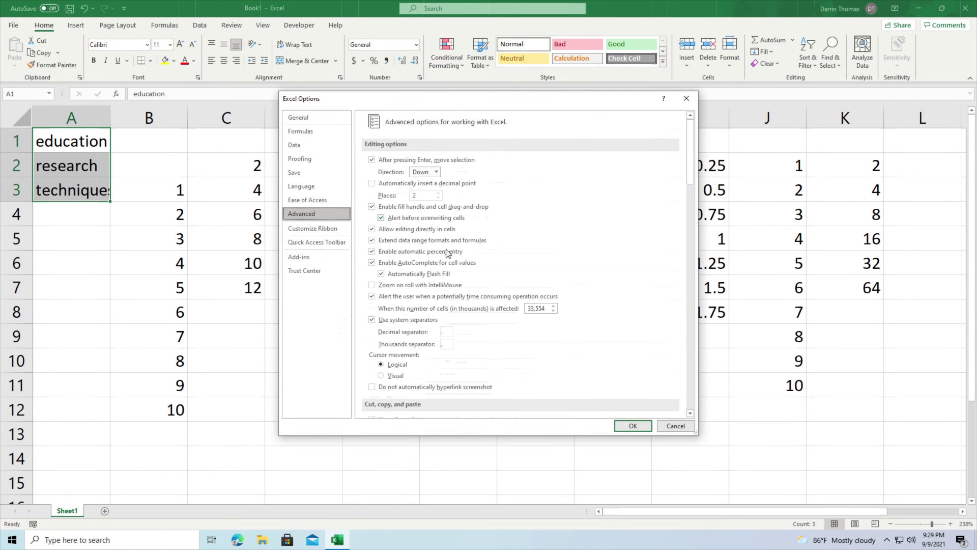
scroll(576, 304, down, 10)
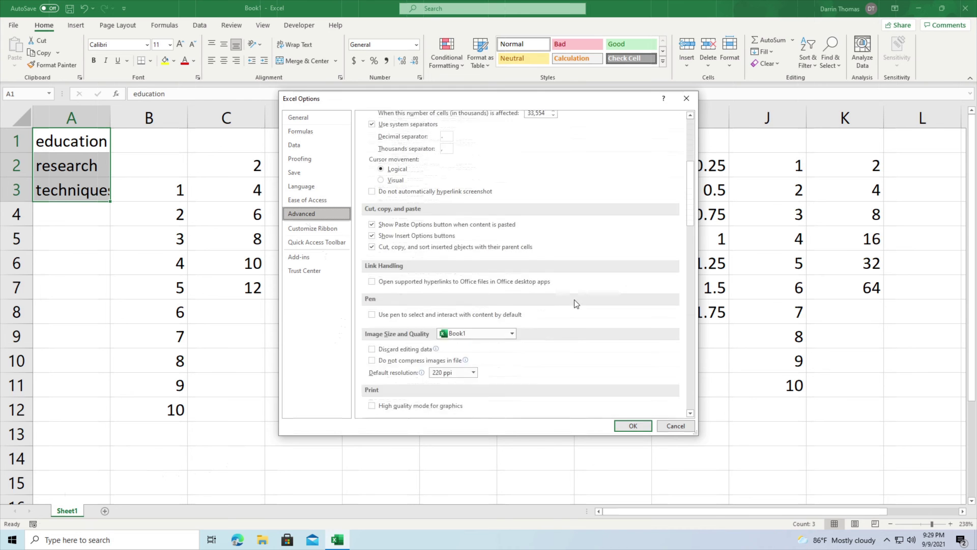
scroll(576, 304, down, 9)
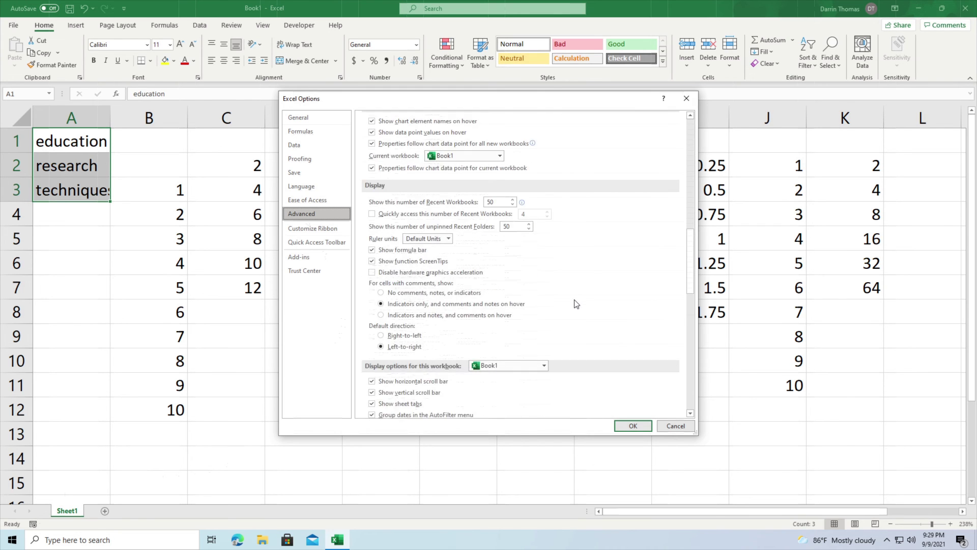
scroll(576, 304, down, 9)
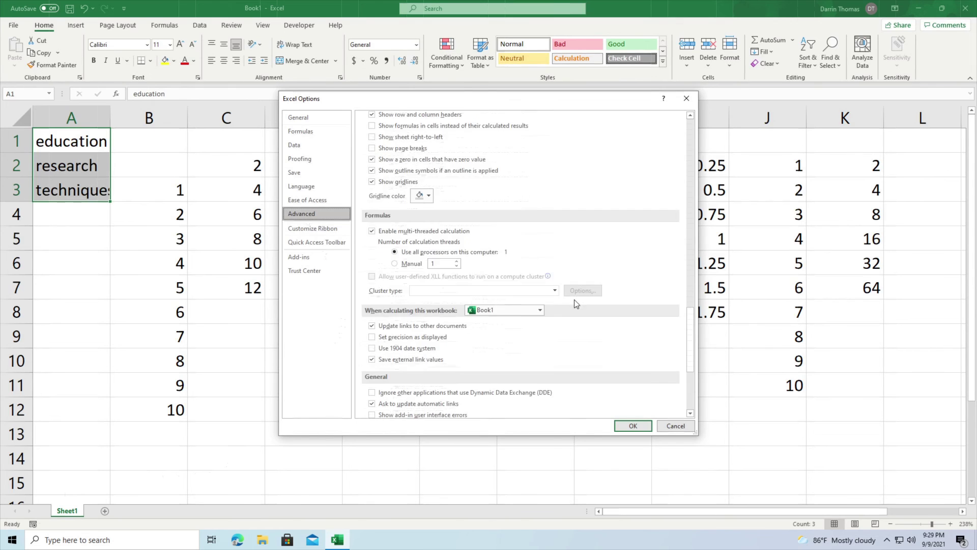
scroll(576, 304, down, 5)
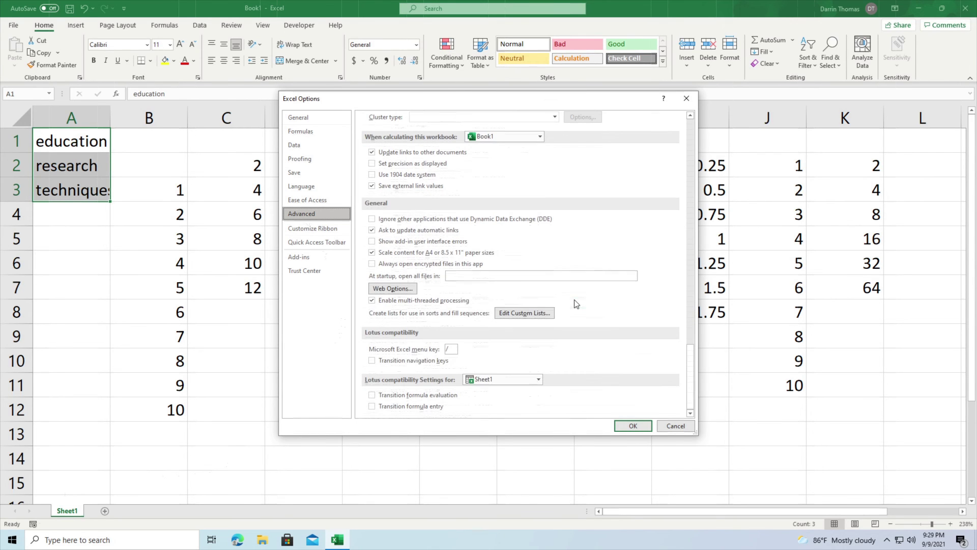
click(524, 313)
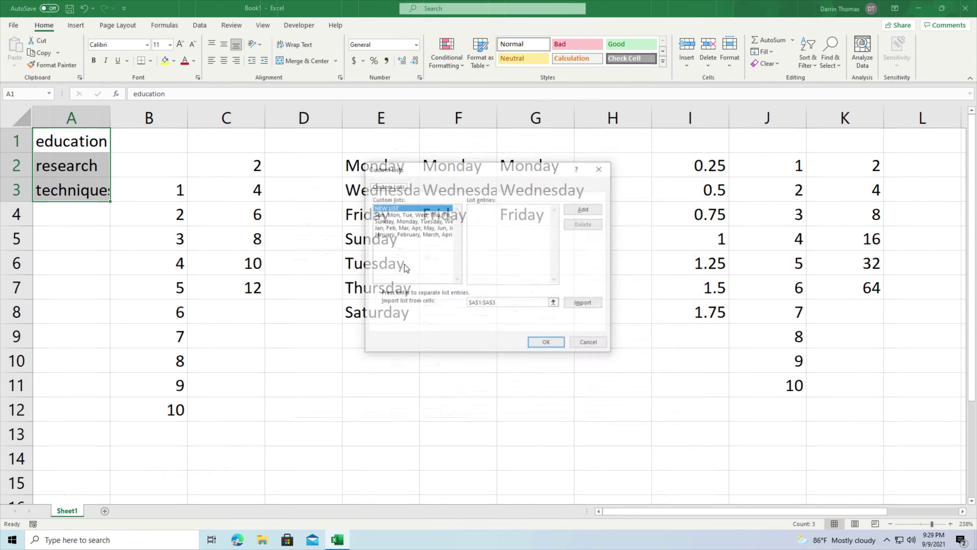
Step: Import cells A1:A3 as the custom list education, research, techniques and save the options
click(590, 212)
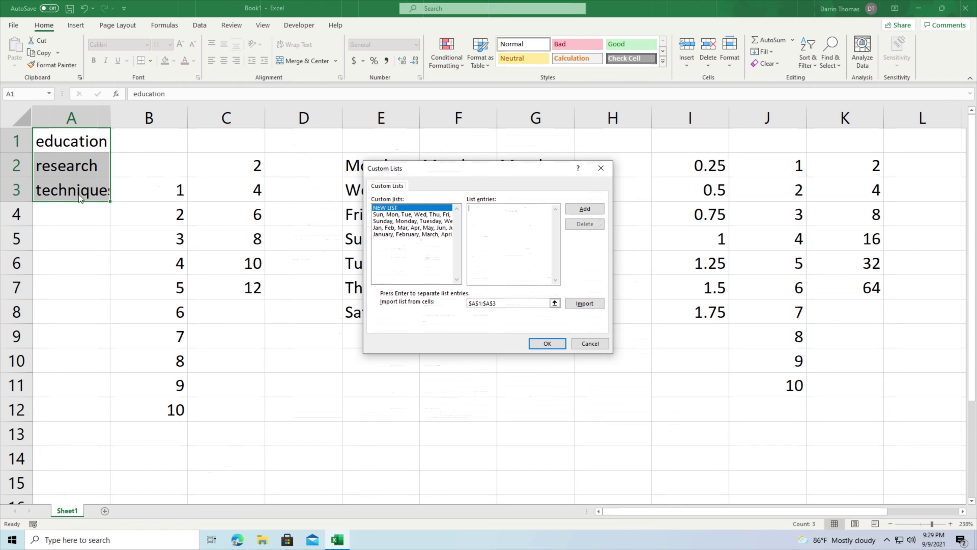
click(582, 305)
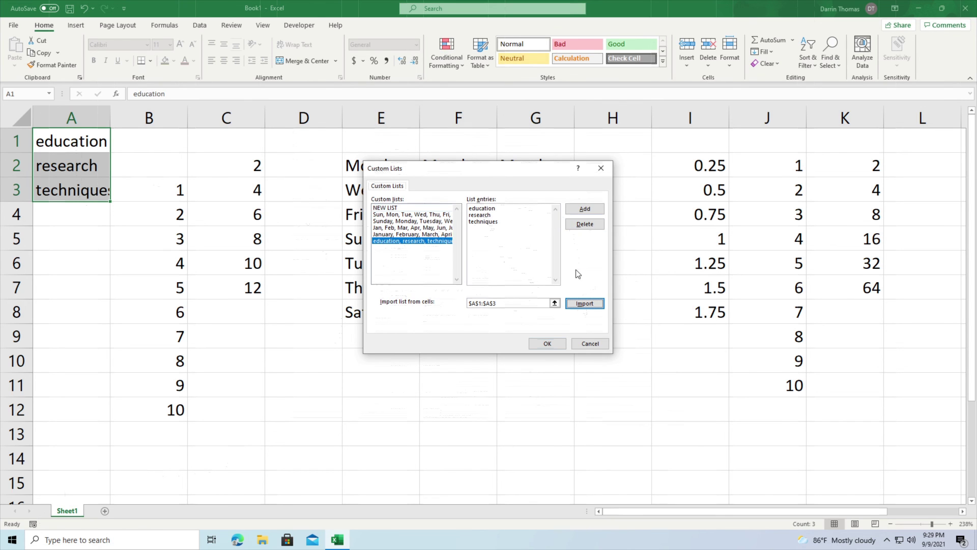
click(547, 344)
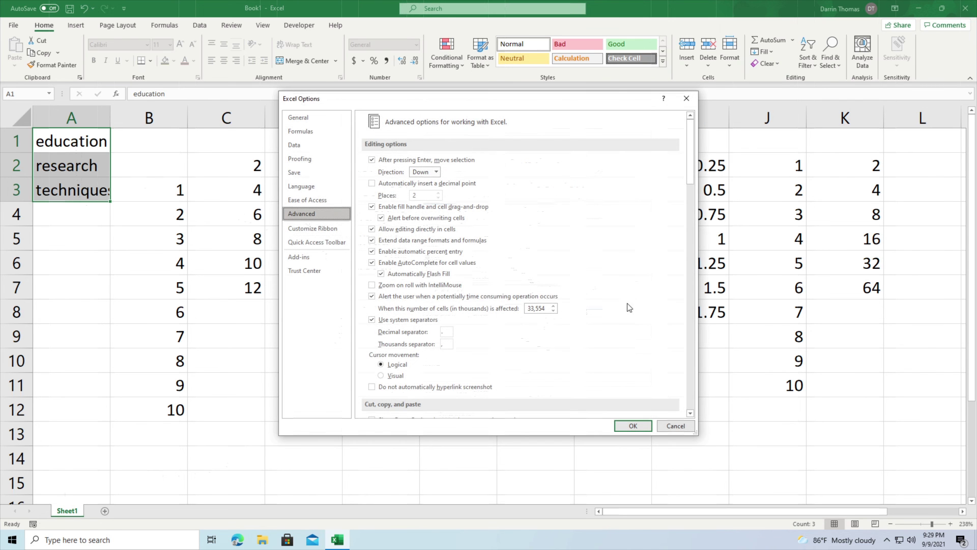
click(633, 426)
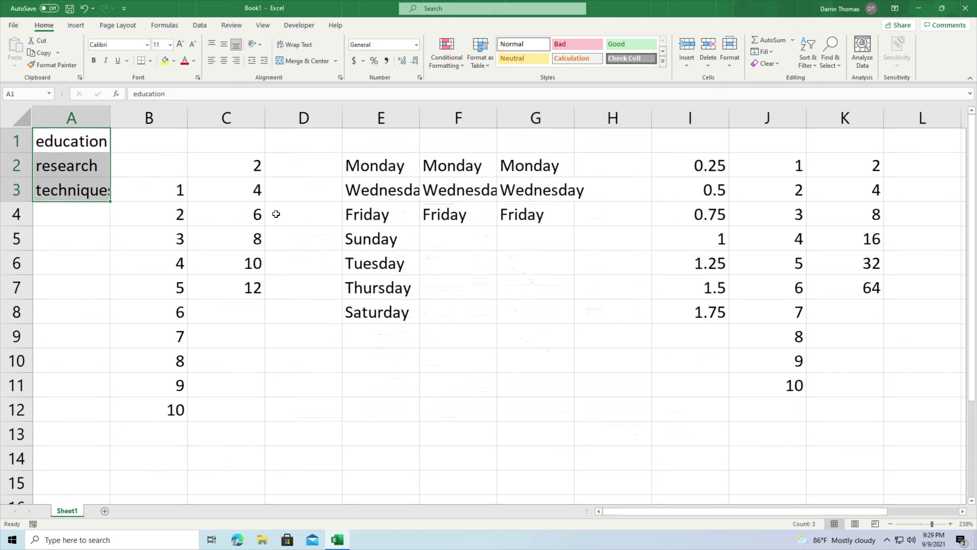
Step: Enter "education" in cell E10 as the starting value for the custom list
click(381, 363)
text(education)
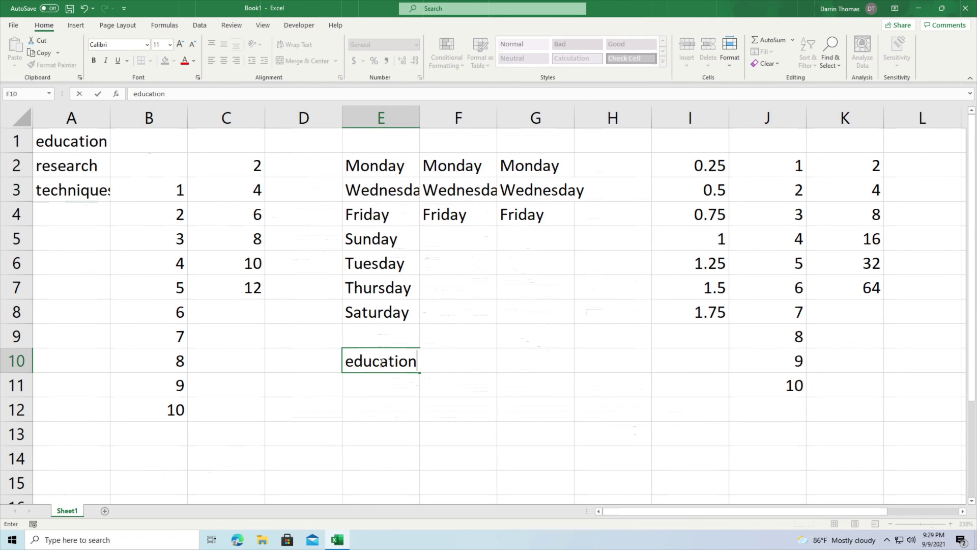
key(Return)
click(381, 362)
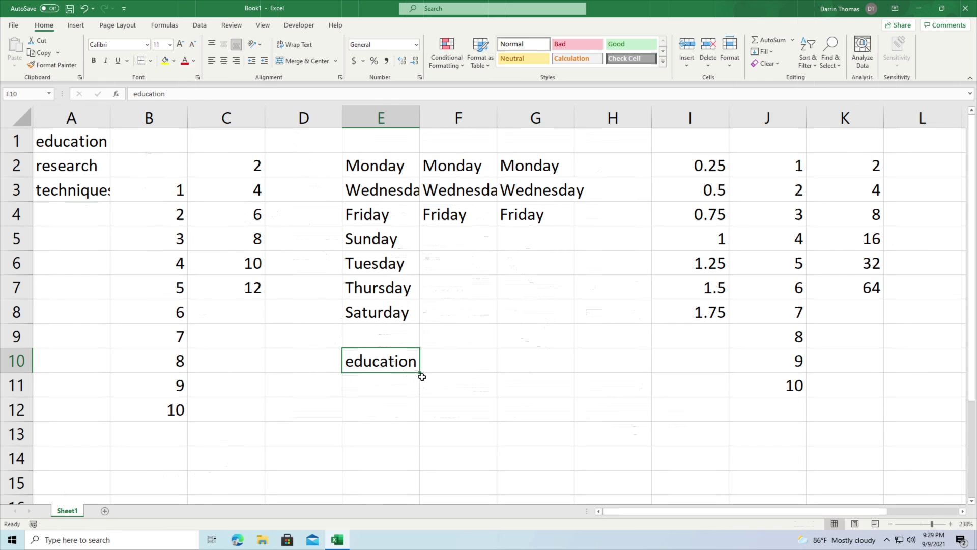
Step: Autofill the custom list from E10 down to E12 and across row 10 to I10
drag(421, 372, 406, 417)
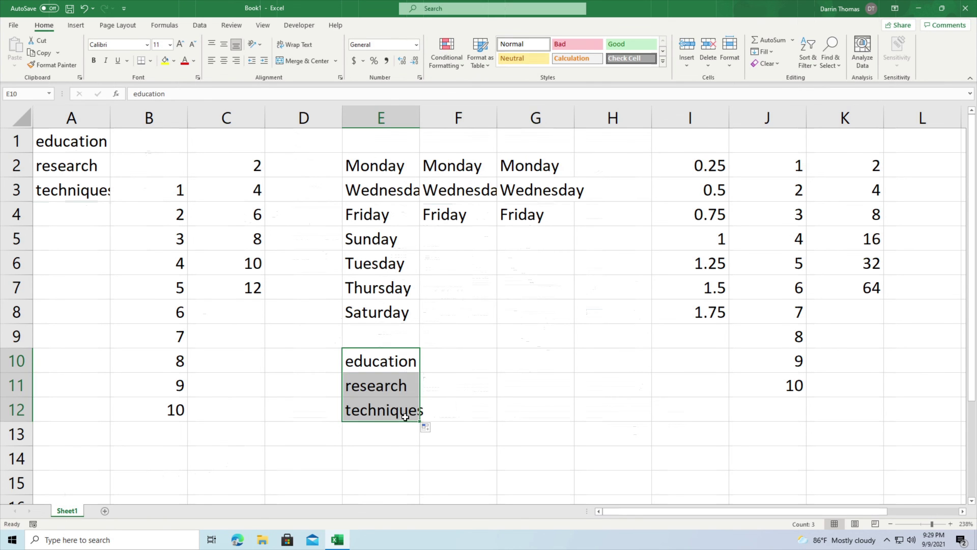
click(415, 365)
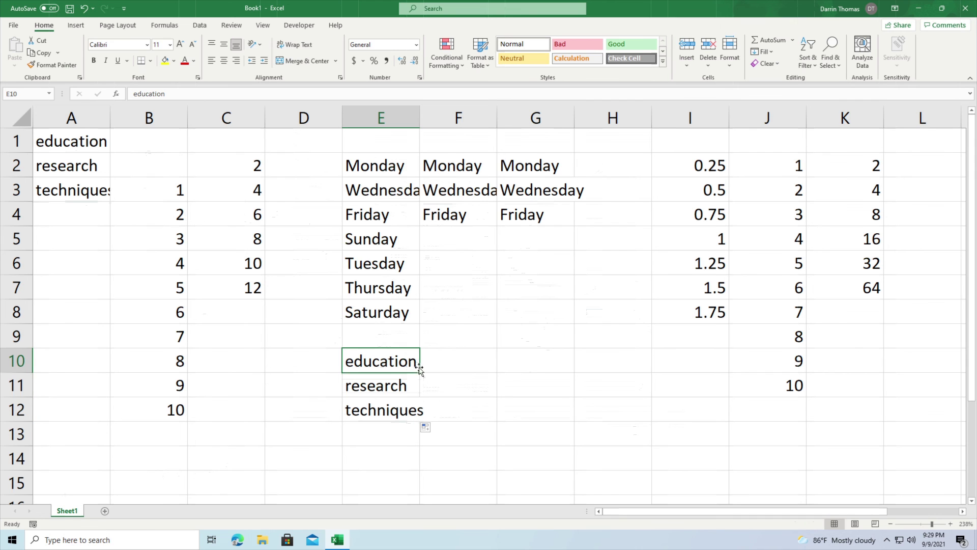
drag(421, 371, 708, 368)
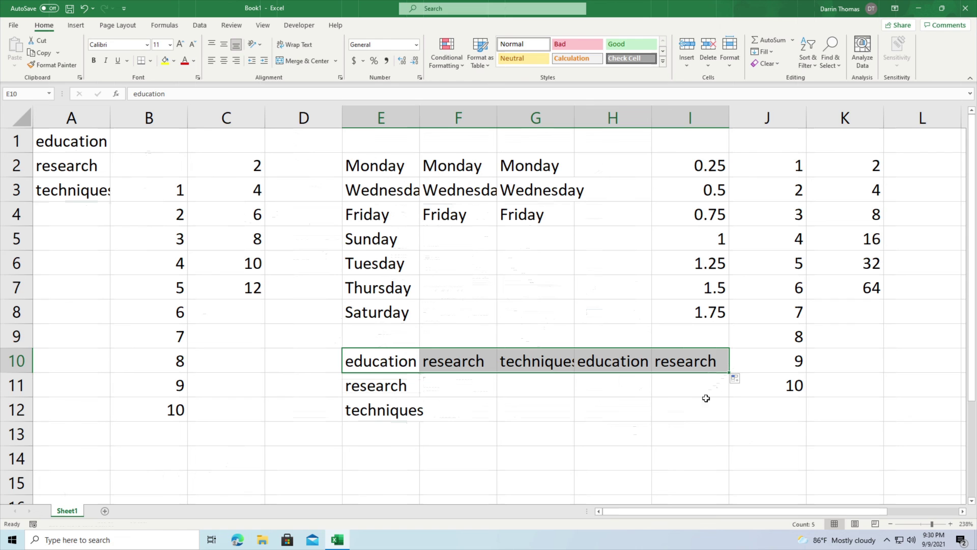